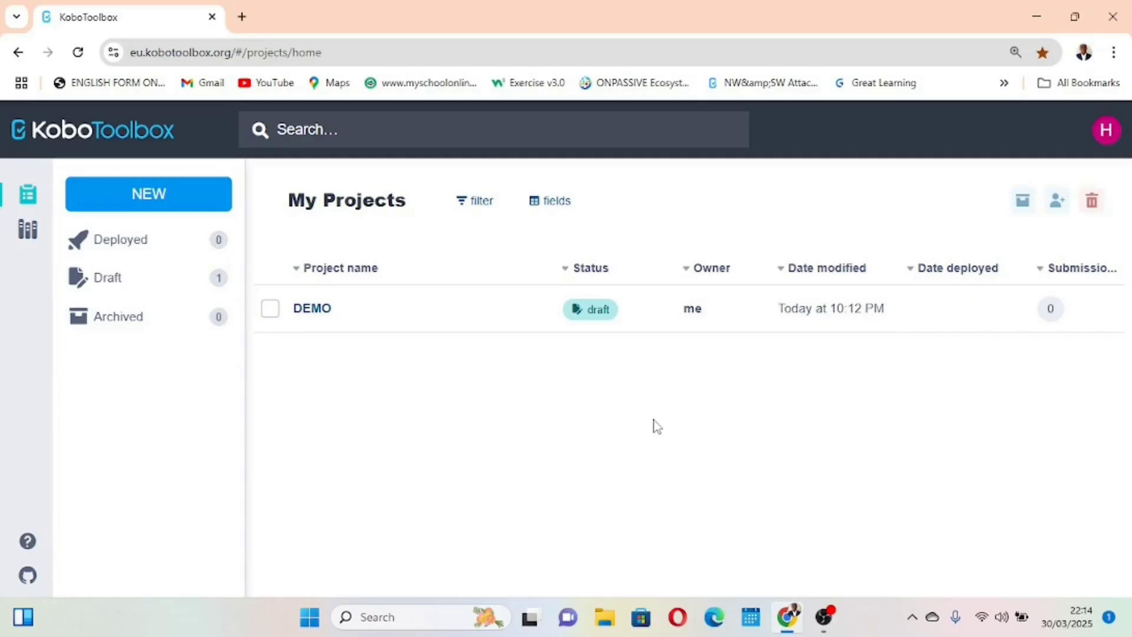
# Open the DEMO project and preview its draft form
pyautogui.click(390, 311)
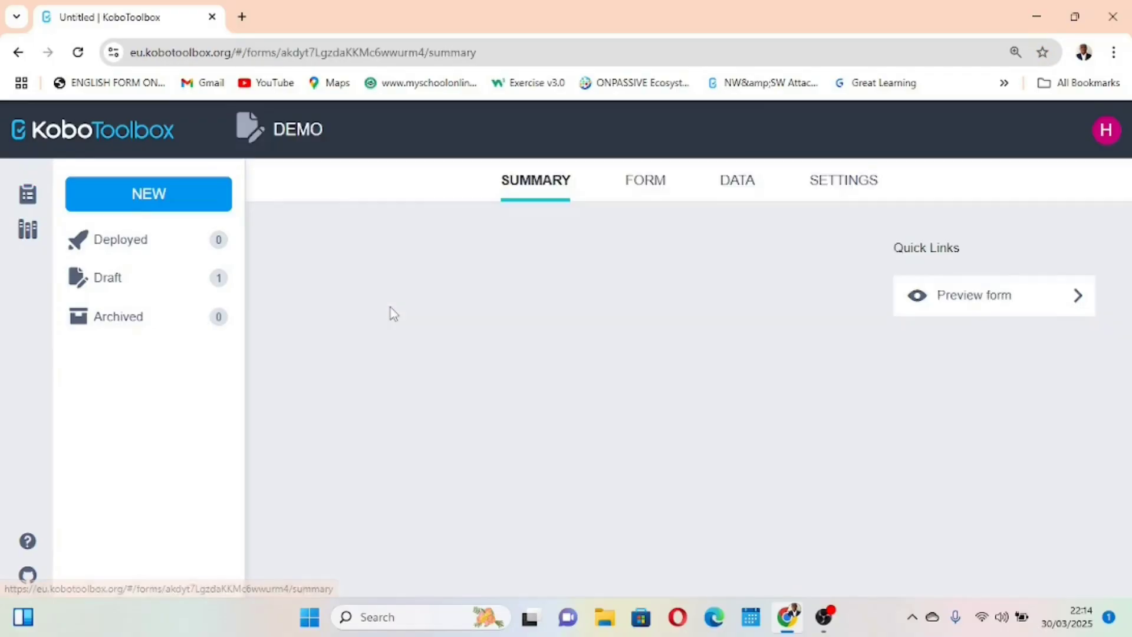
pyautogui.click(662, 179)
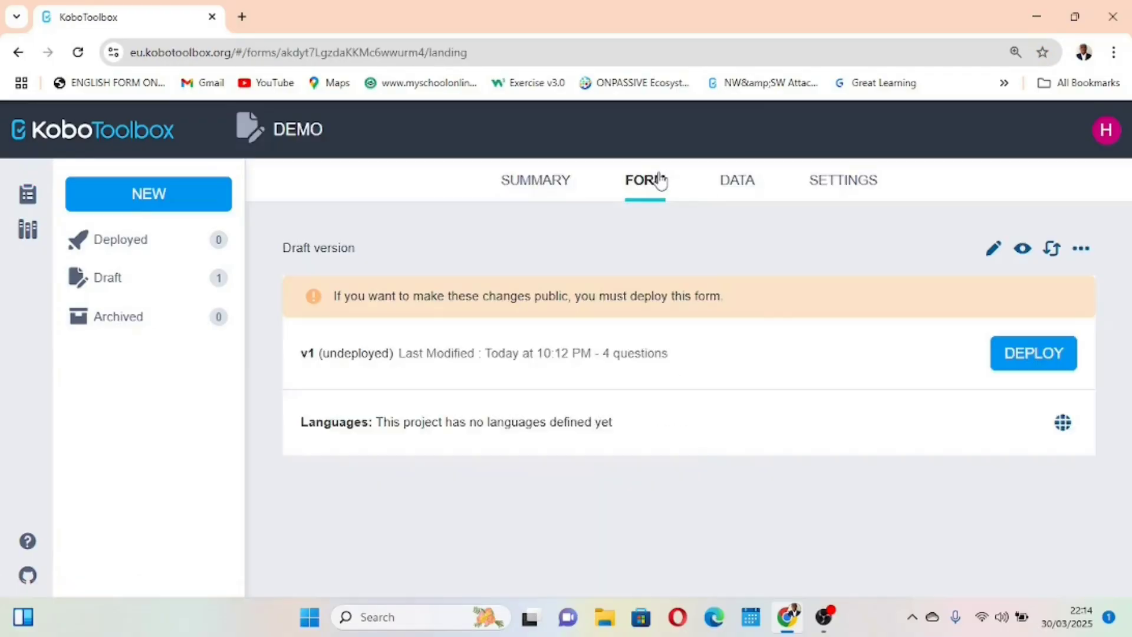
pyautogui.click(1023, 250)
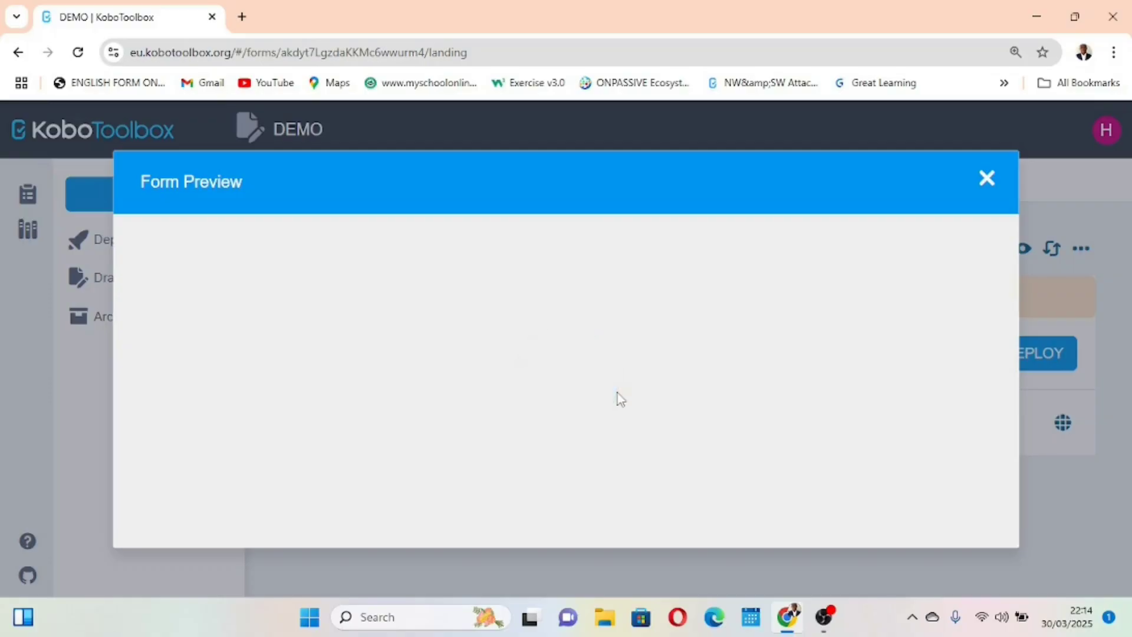
pyautogui.scroll(-3, 617, 396)
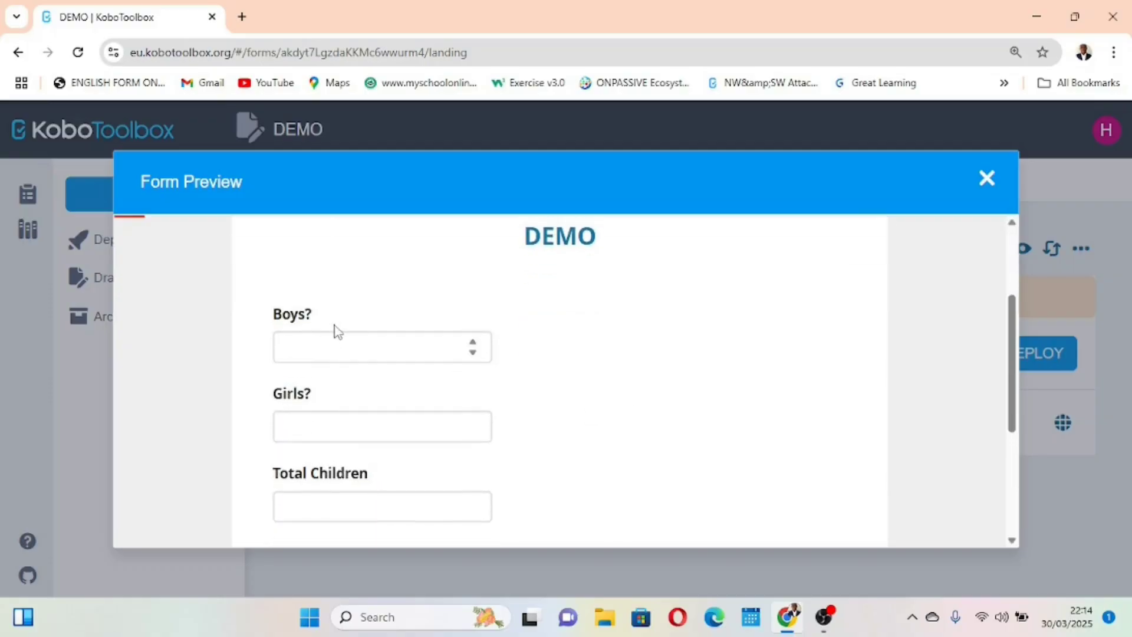
# Test the previewed form by answering 2 for Boys, 2 for Girls and 5 for Total Children
pyautogui.click(328, 346)
pyautogui.write('2')
pyautogui.scroll(-1, 328, 347)
pyautogui.click(306, 347)
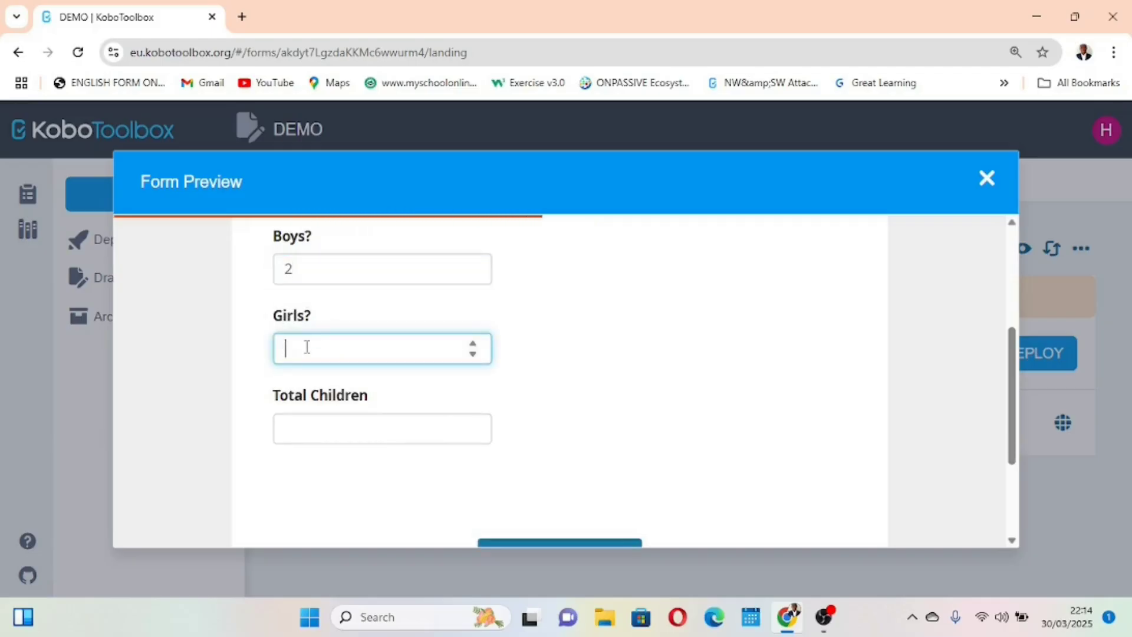
pyautogui.write('2')
pyautogui.press('Tab')
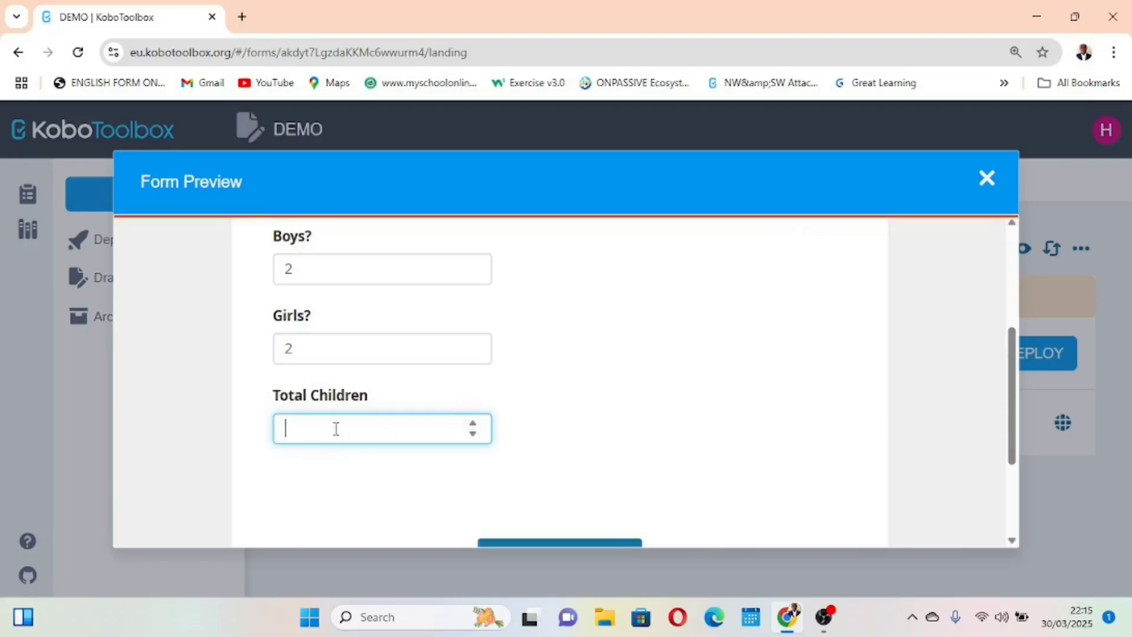
pyautogui.click(608, 412)
pyautogui.scroll(2, 332, 460)
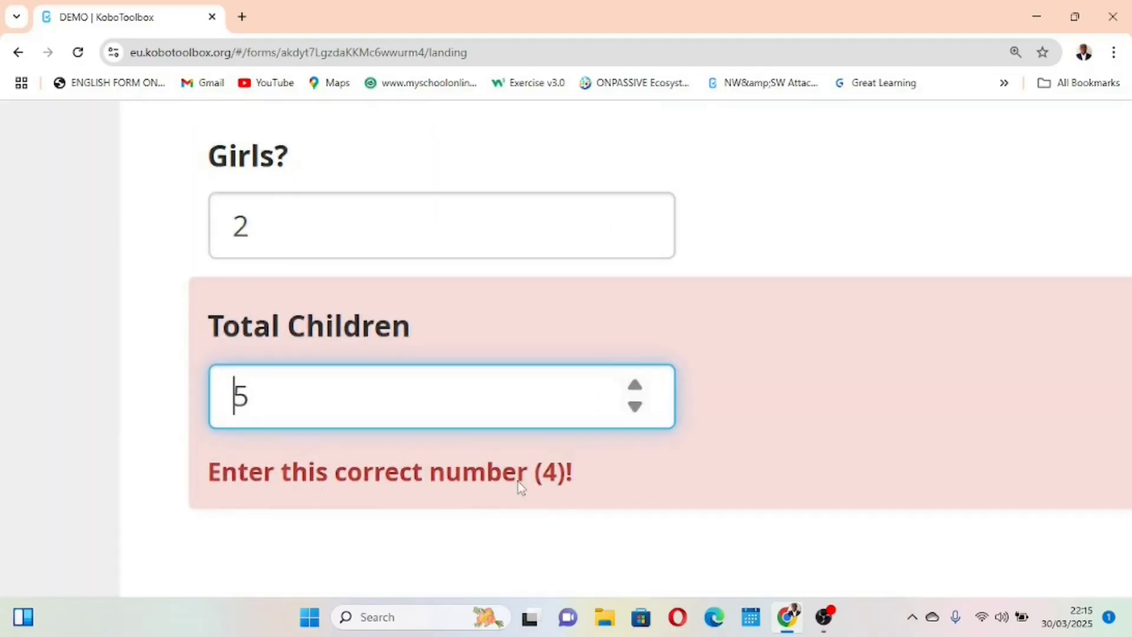
# Change both the Boys and Girls answers in the preview to 1
pyautogui.scroll(2, 448, 352)
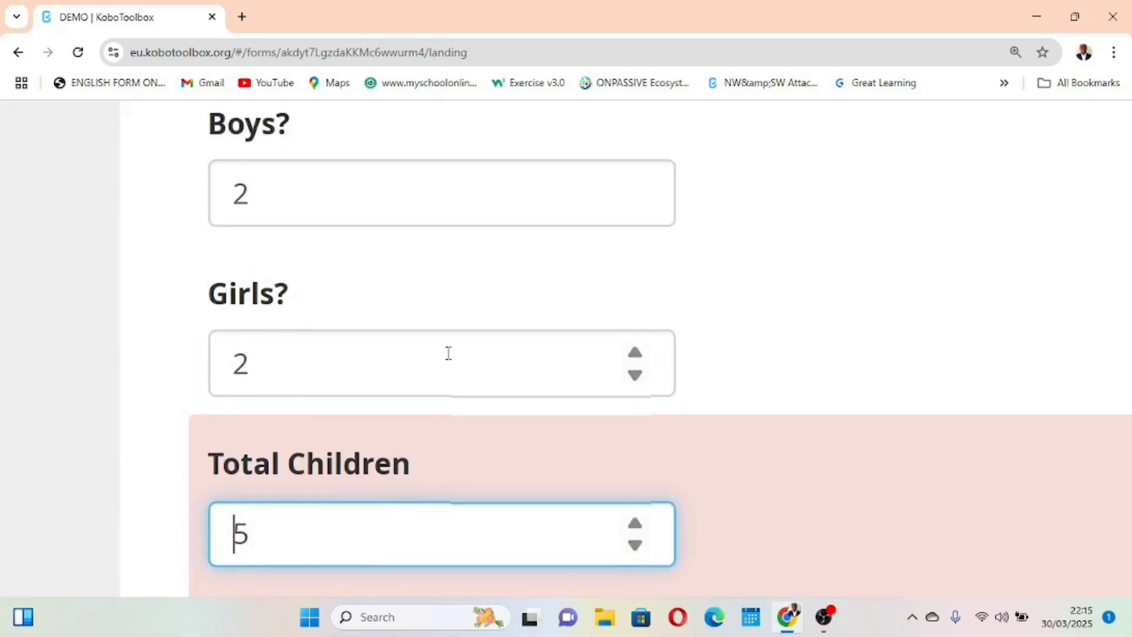
pyautogui.click(275, 189)
pyautogui.press('BackSpace')
pyautogui.write('2')
pyautogui.press('BackSpace')
pyautogui.write('1')
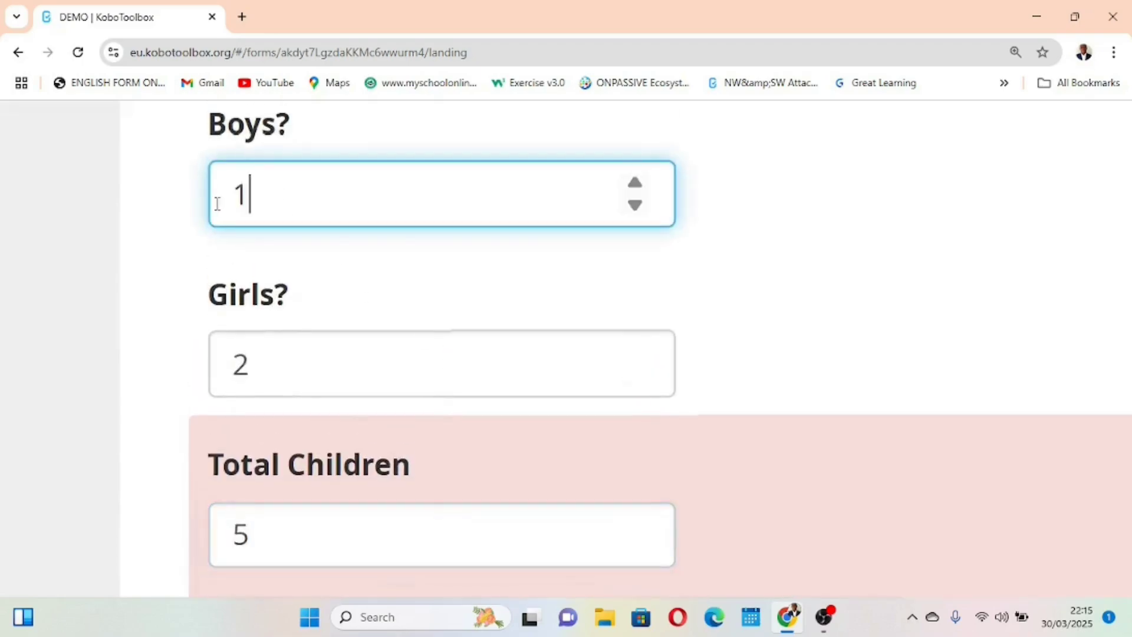
pyautogui.click(263, 352)
pyautogui.press('BackSpace')
pyautogui.write('1')
pyautogui.scroll(-1, 581, 277)
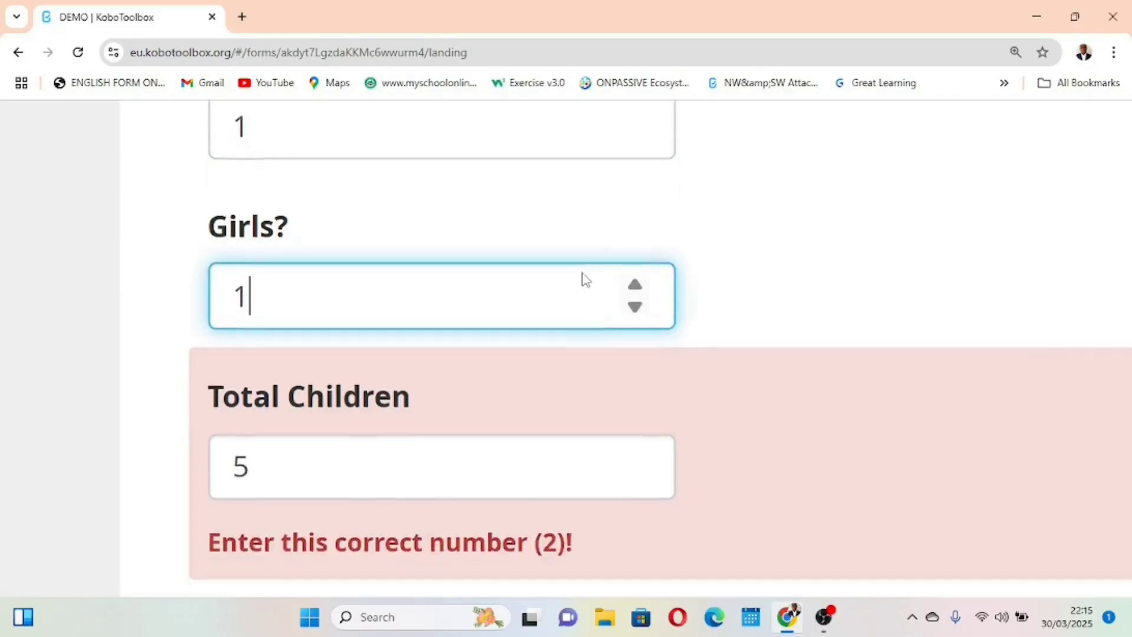
# Set the Total Children answer to 2 and leave the field so the form validates it
pyautogui.scroll(-2, 584, 277)
pyautogui.click(267, 394)
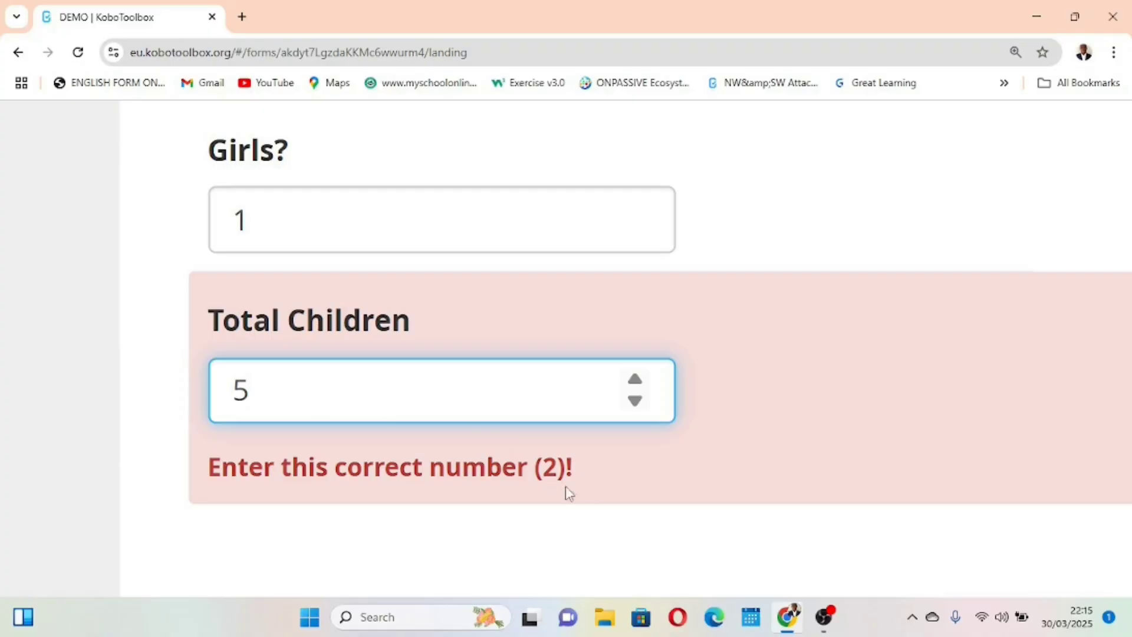
pyautogui.press('BackSpace')
pyautogui.write('2')
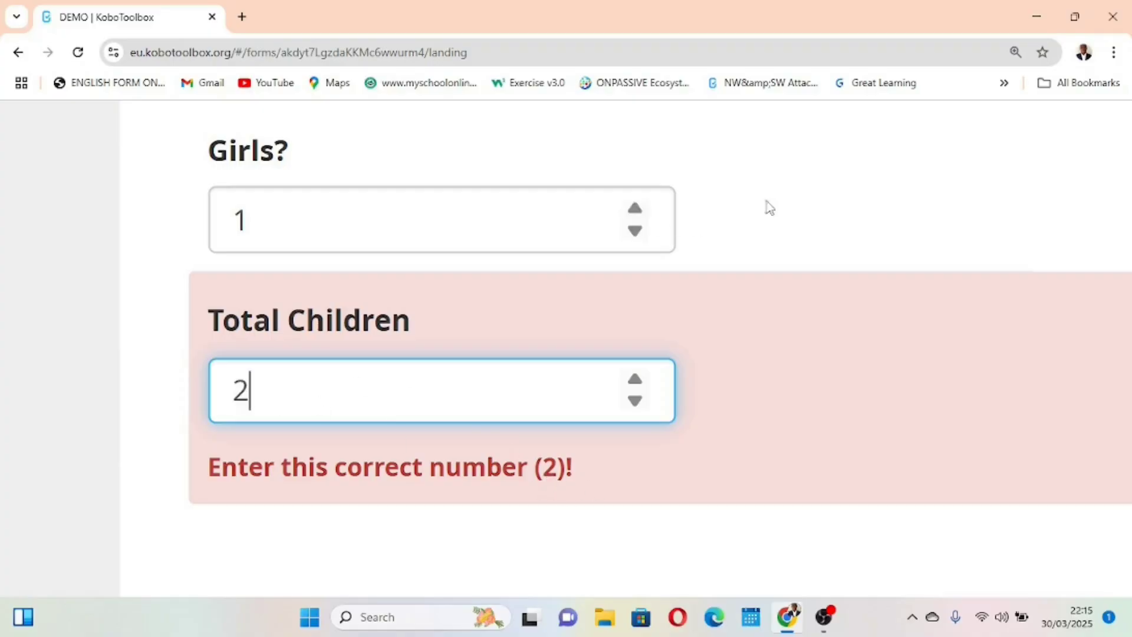
pyautogui.click(796, 196)
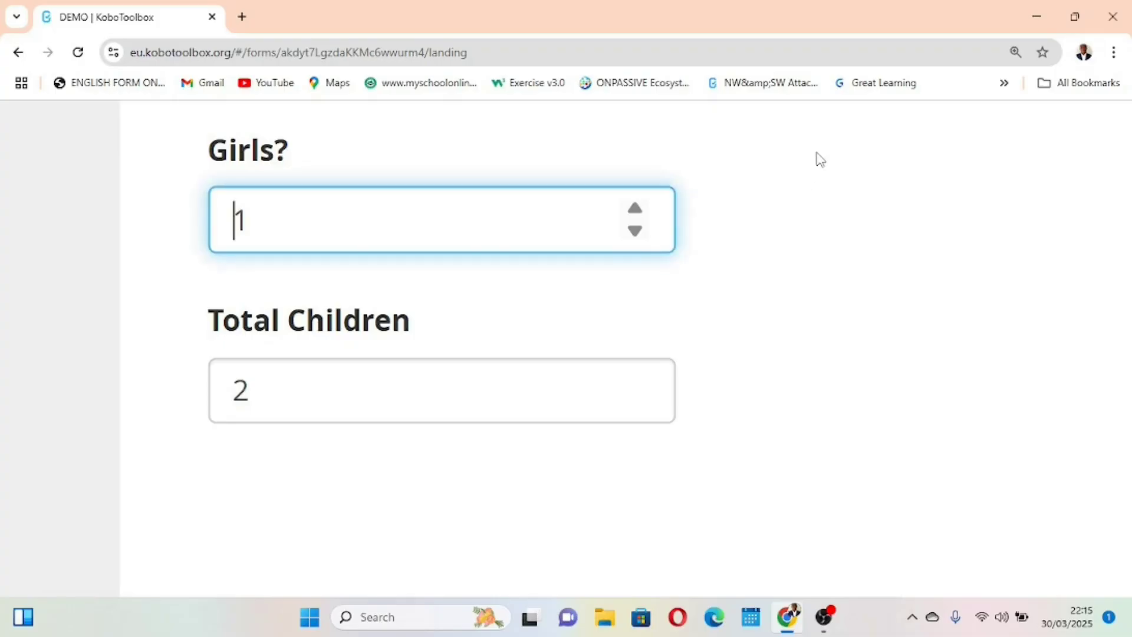
# Look over the answered preview questions and close the form preview
pyautogui.scroll(-3, 820, 160)
pyautogui.scroll(-2, 752, 246)
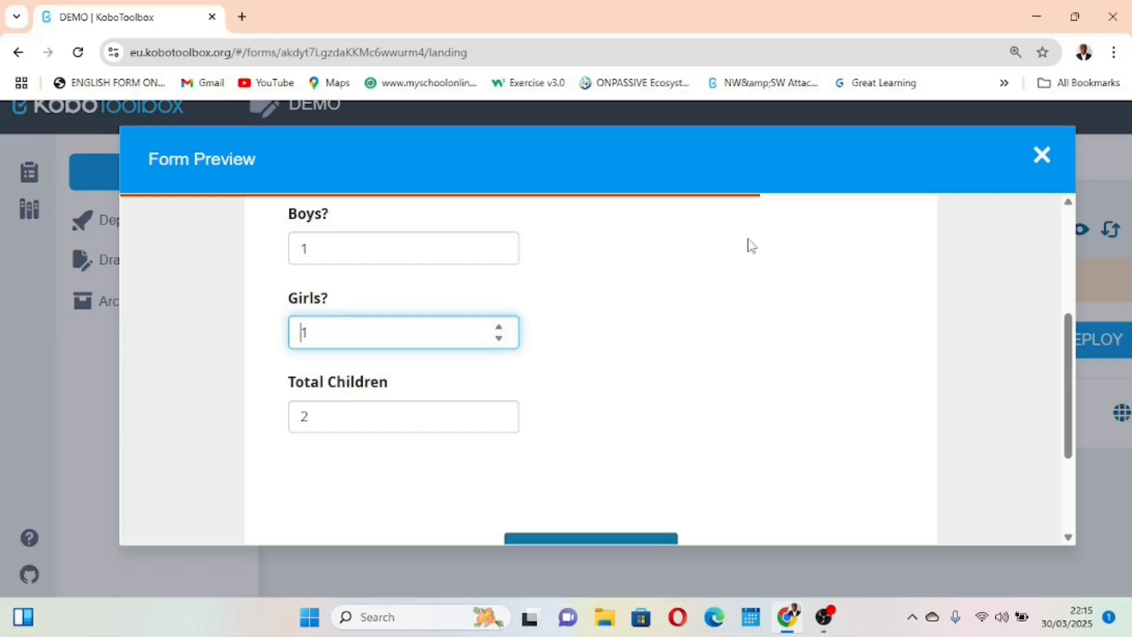
pyautogui.scroll(-1, 678, 356)
pyautogui.scroll(1, 677, 356)
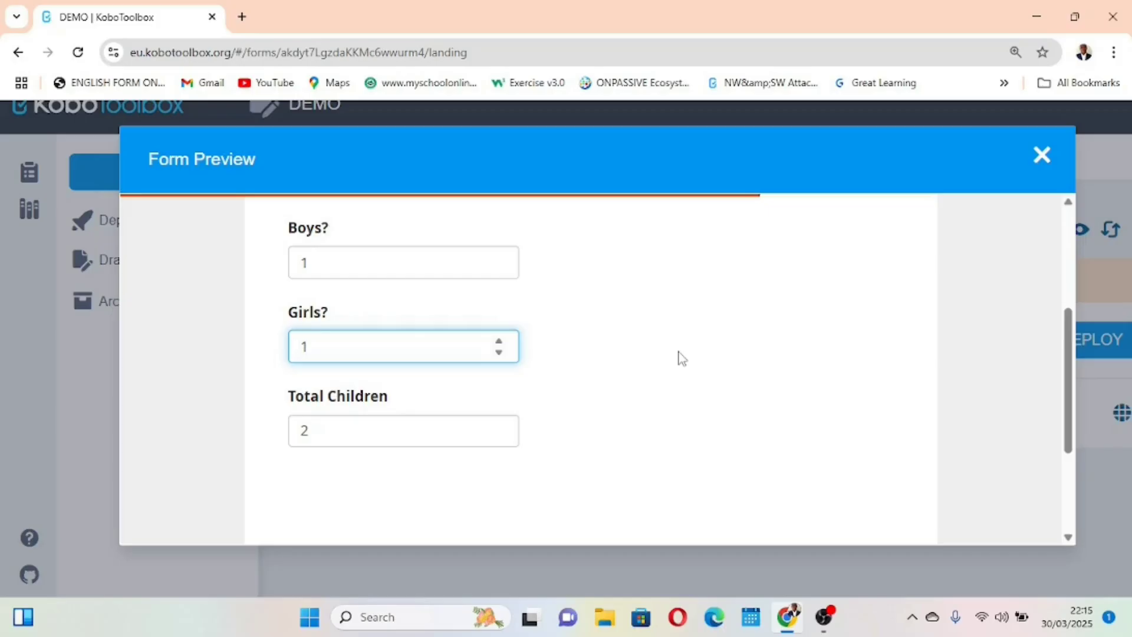
pyautogui.scroll(-1, 677, 356)
pyautogui.scroll(2, 677, 356)
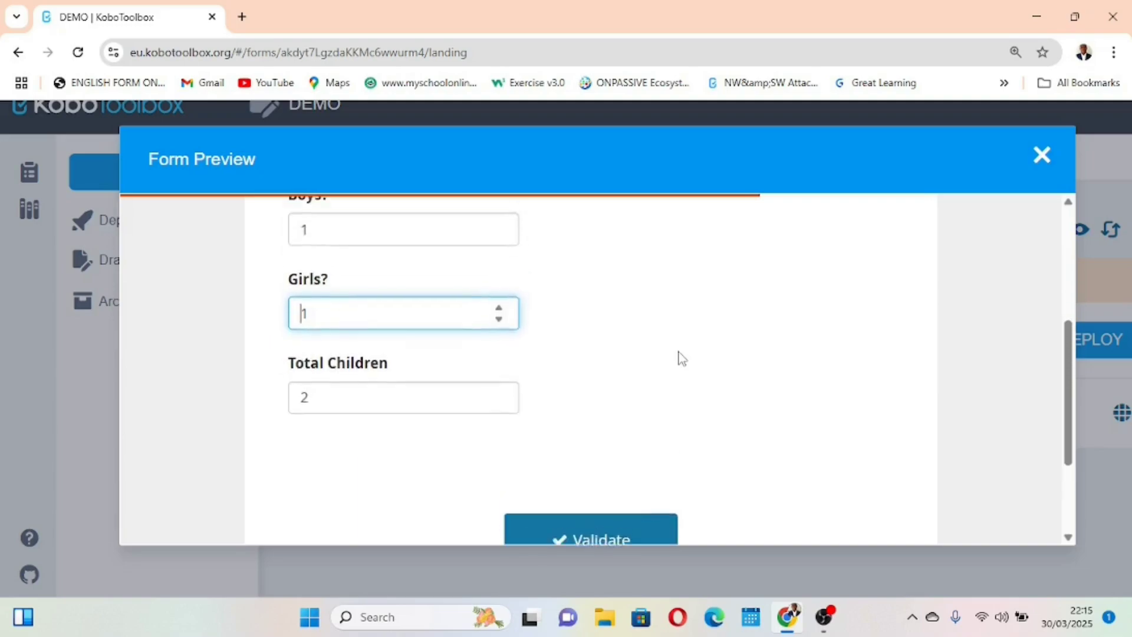
pyautogui.click(1038, 157)
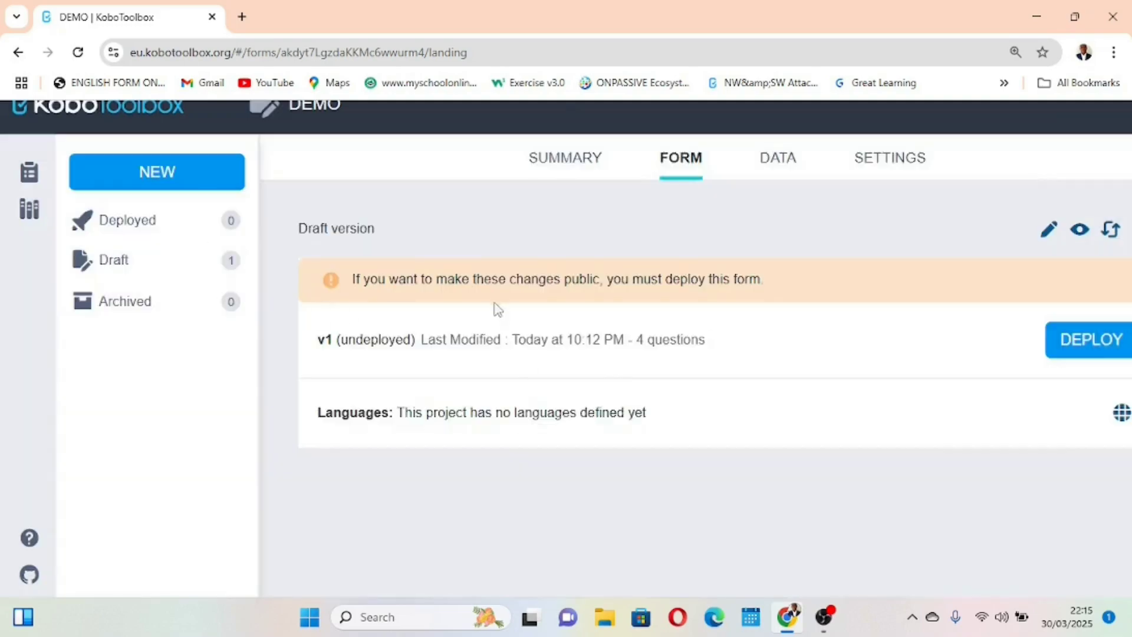
# Start a new project built from scratch, with Demo as both its name and its description
pyautogui.click(157, 183)
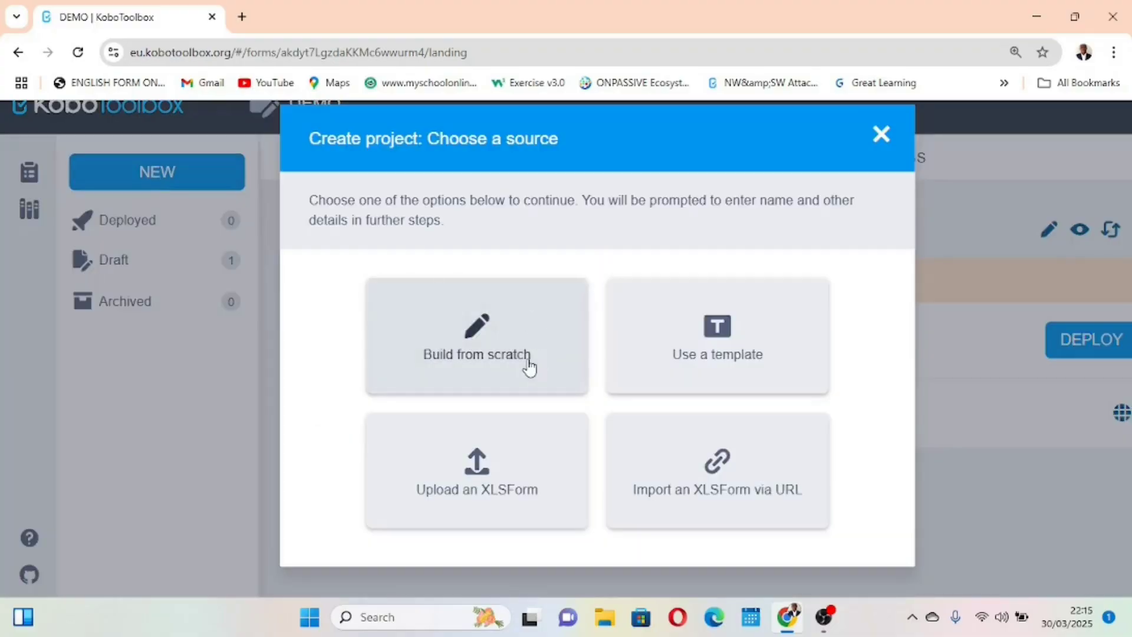
pyautogui.click(529, 366)
pyautogui.click(461, 269)
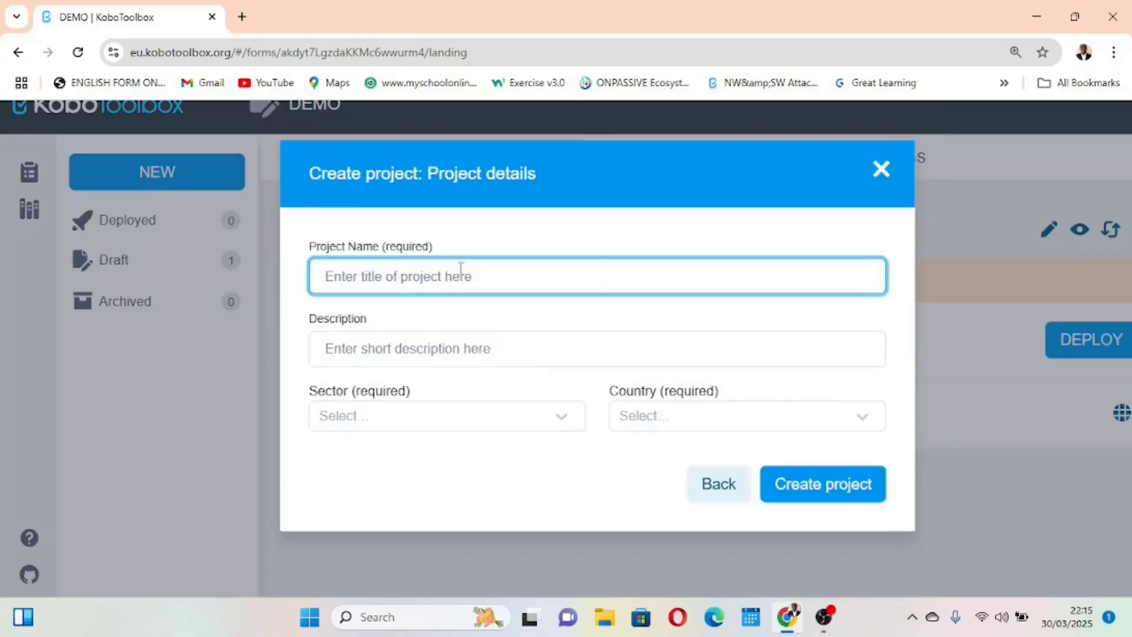
pyautogui.write('Demo')
pyautogui.click(434, 340)
pyautogui.write('Demo')
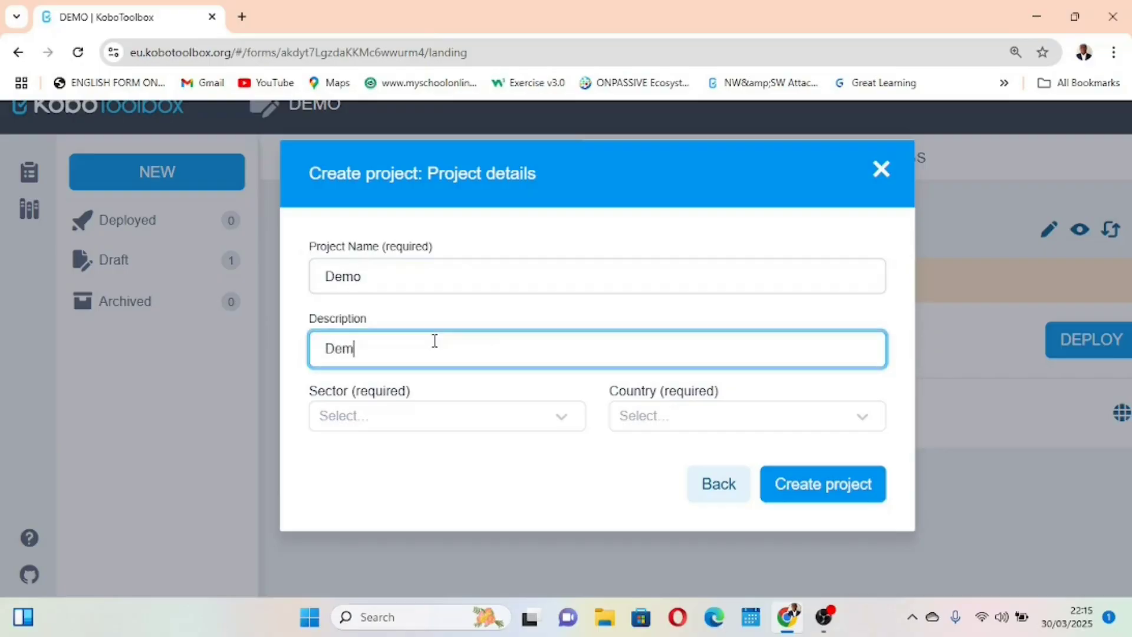
# Set the sector to Educational Services / Higher Education and the country to Cameroon, and create the project
pyautogui.click(459, 420)
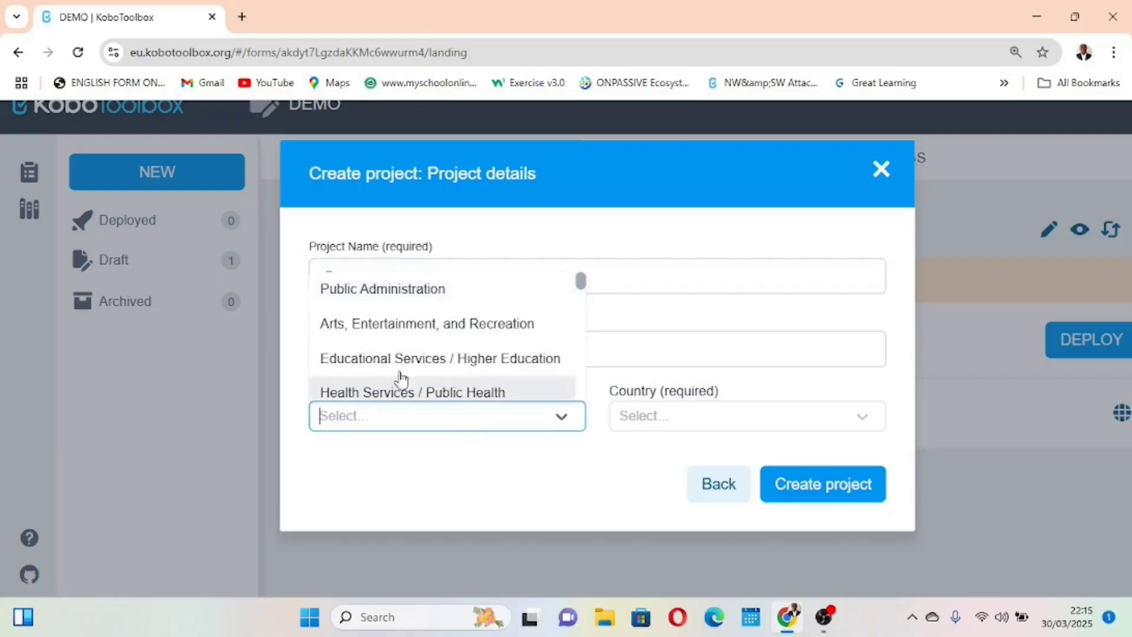
pyautogui.click(412, 358)
pyautogui.click(655, 416)
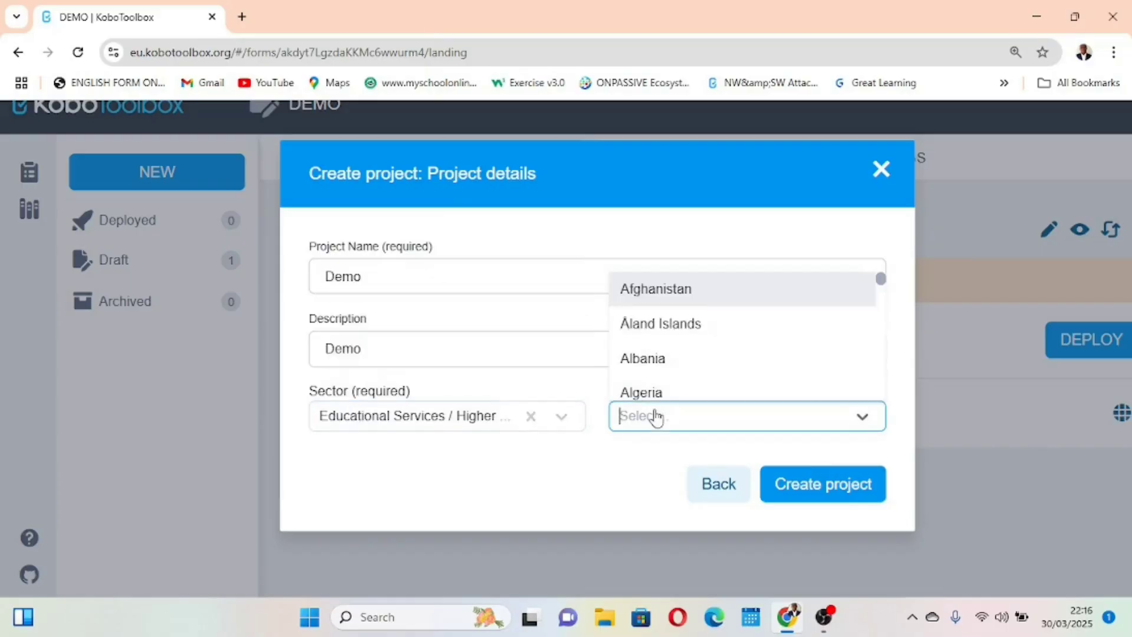
pyautogui.write('Cameroon')
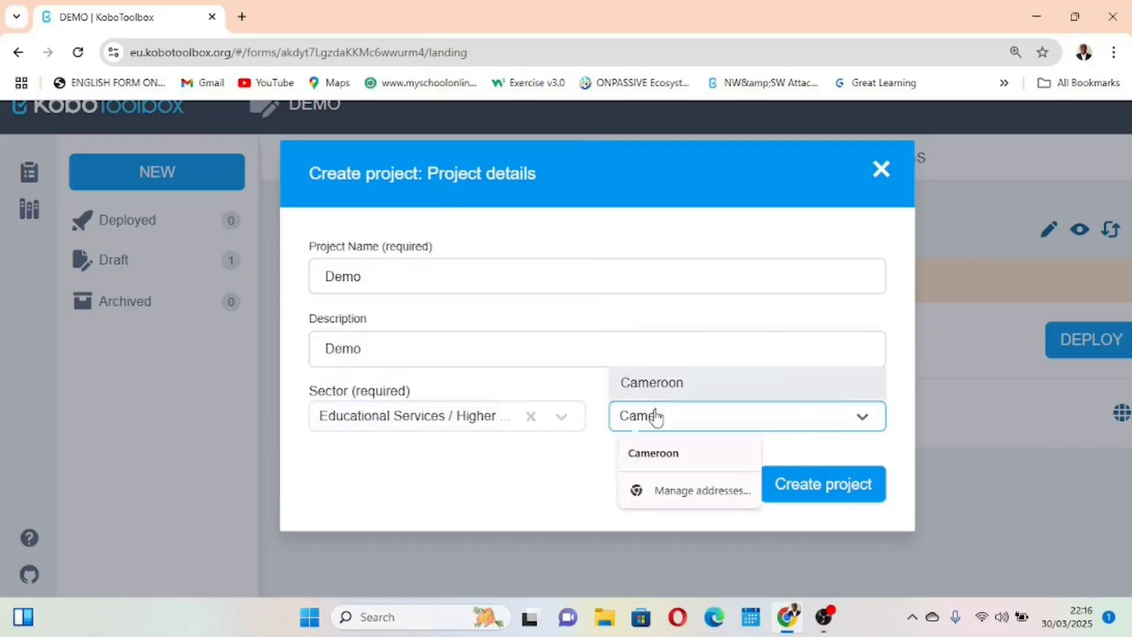
pyautogui.click(675, 454)
pyautogui.click(668, 393)
pyautogui.click(828, 486)
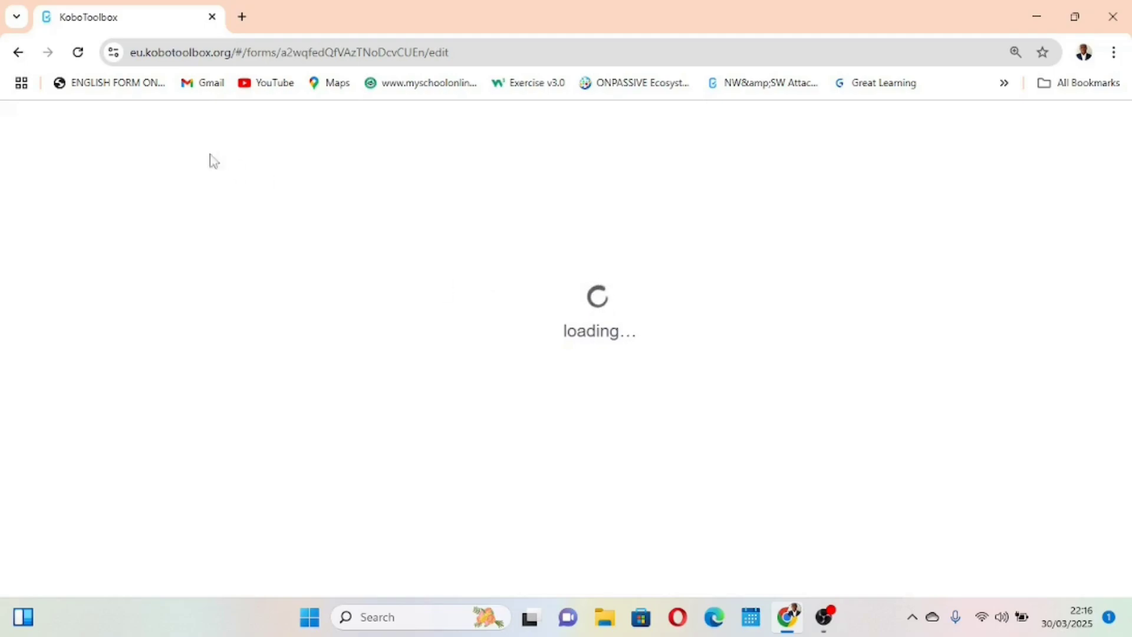
pyautogui.click(79, 52)
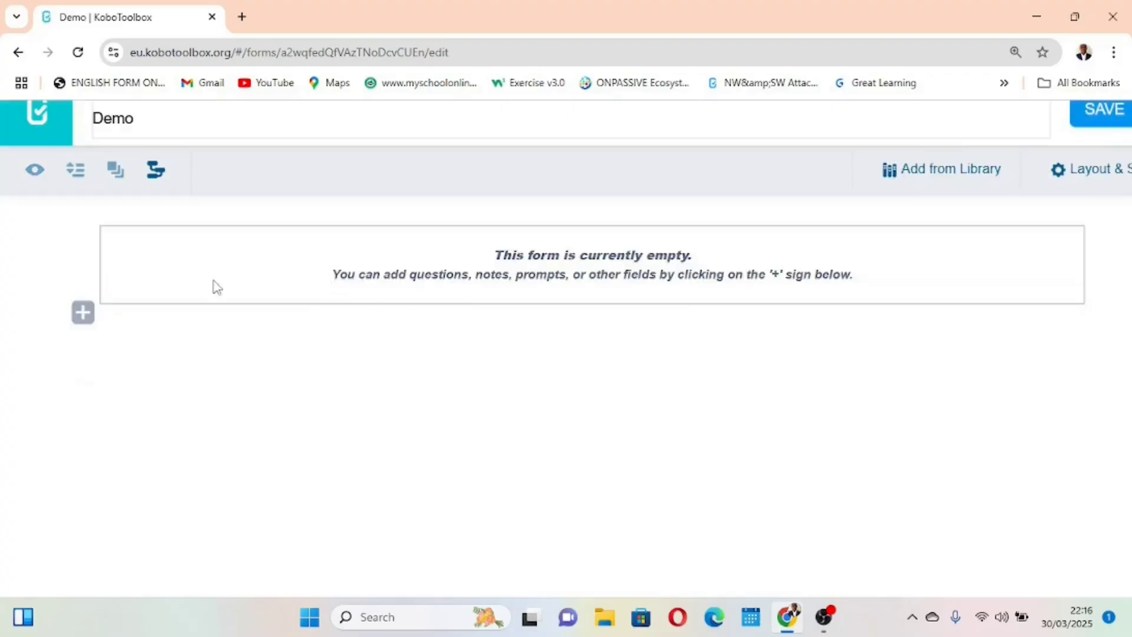
# Add a Number question titled "Boys?" to the empty form
pyautogui.click(82, 315)
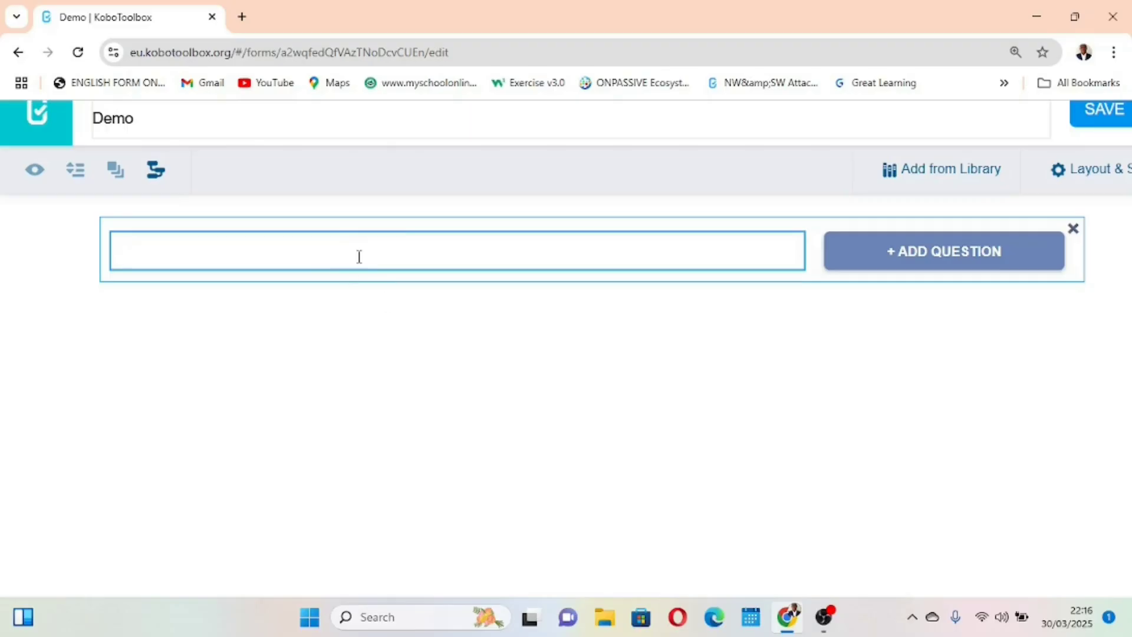
pyautogui.write('Boys')
pyautogui.click(873, 259)
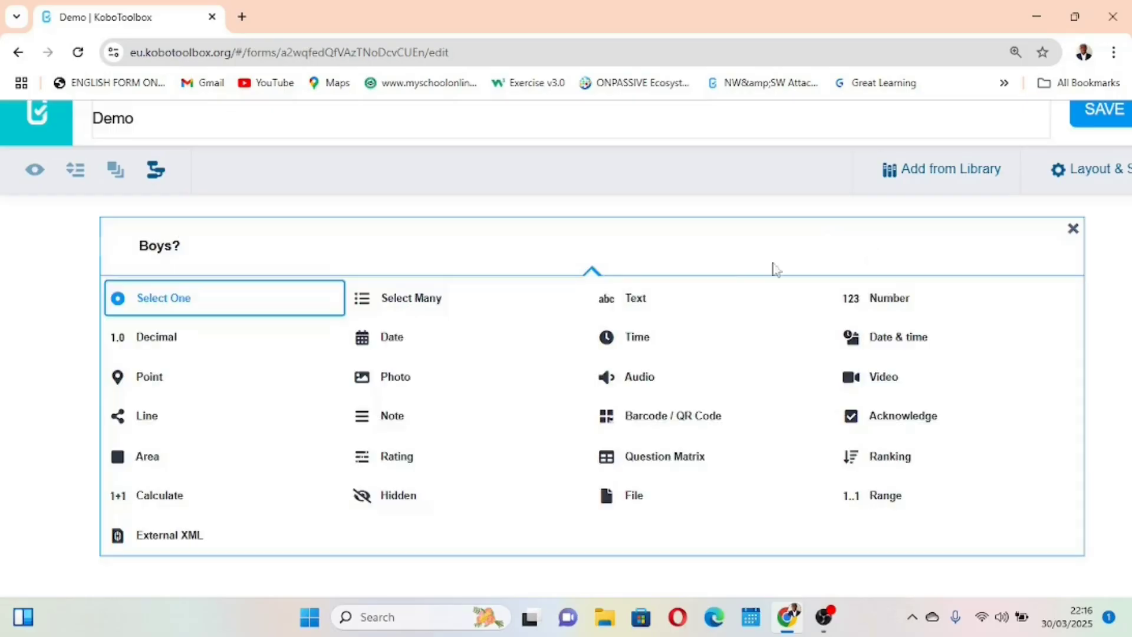
pyautogui.click(870, 298)
# Add a second Number question titled "Girls?" below "Boys?" and save the form
pyautogui.click(83, 288)
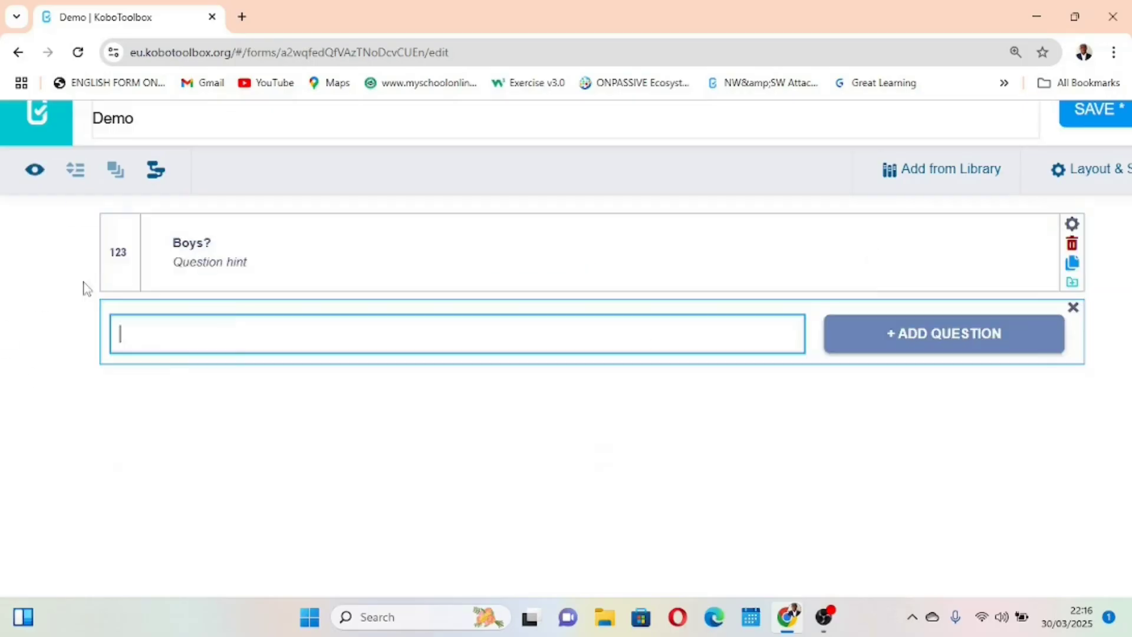
pyautogui.write('Girls?')
pyautogui.click(932, 337)
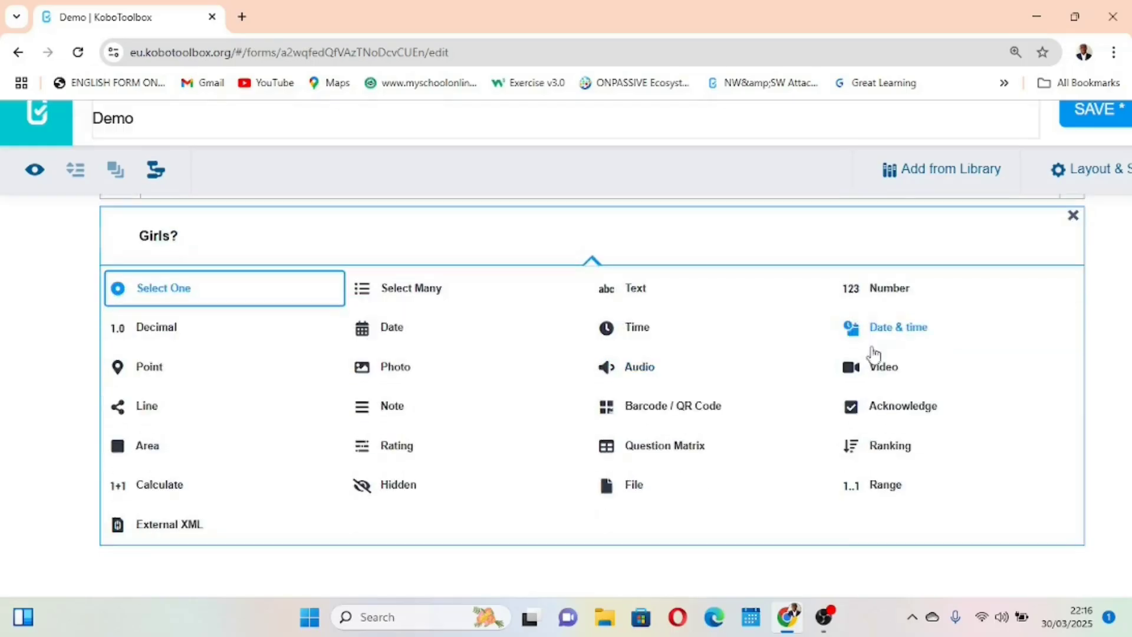
pyautogui.click(882, 298)
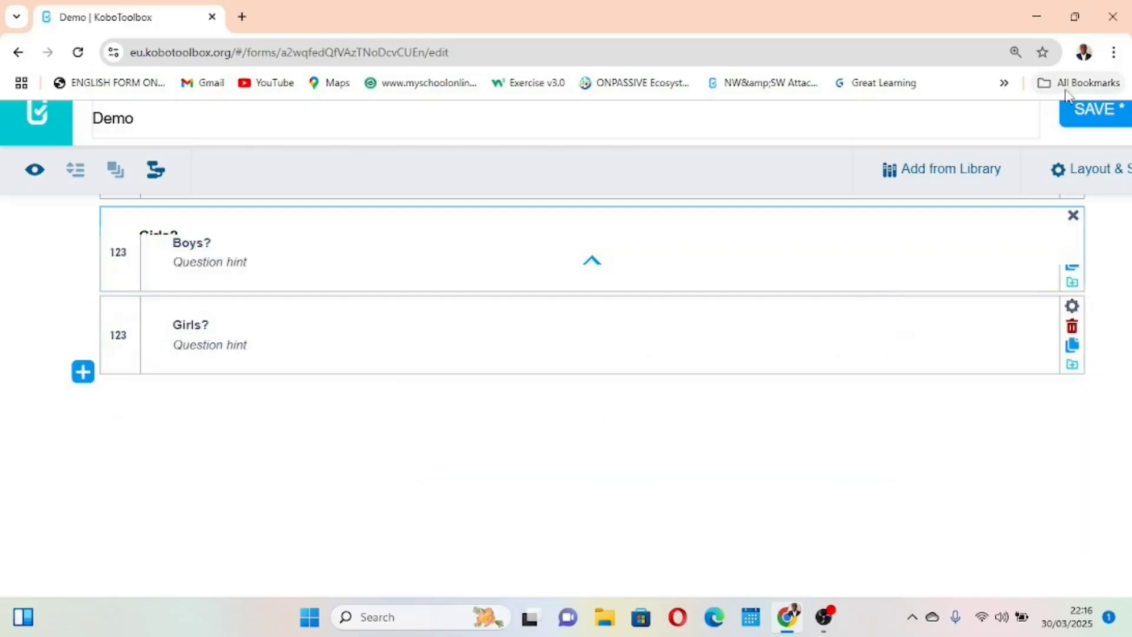
pyautogui.scroll(1, 975, 311)
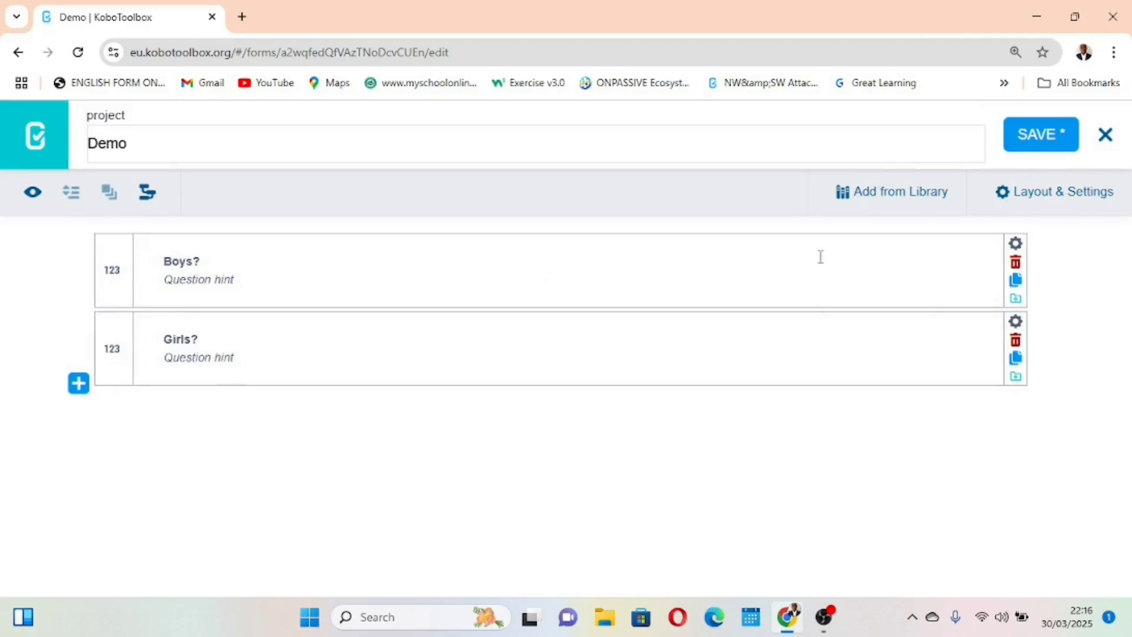
pyautogui.click(1042, 142)
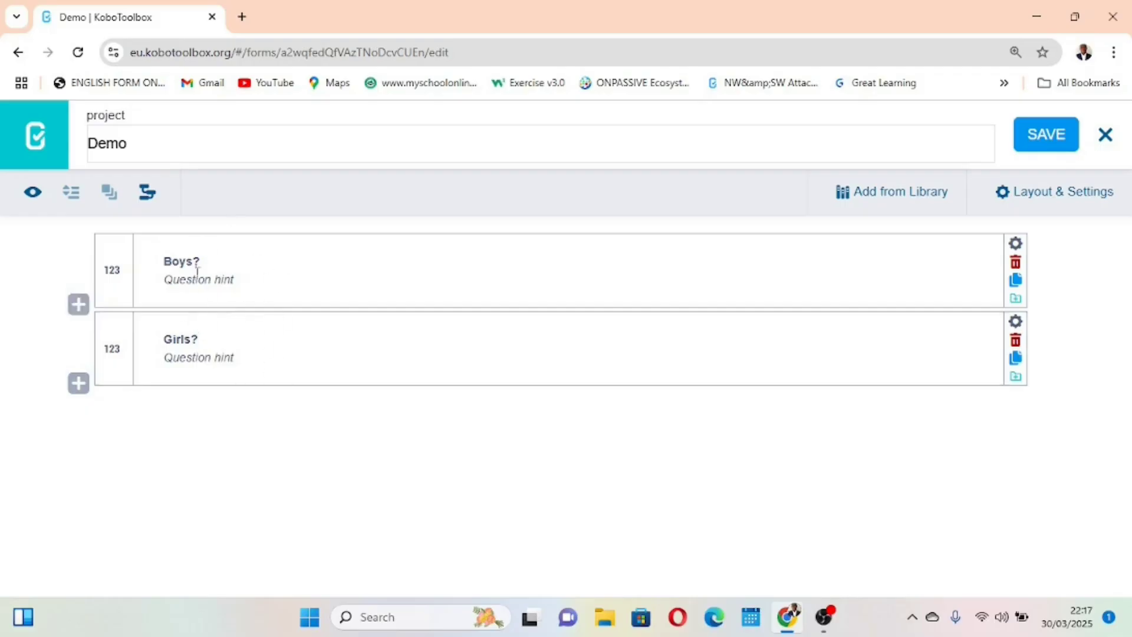
# Start a new question below "Girls?" with the text "${Boys}", copying the data column name from the "Boys?" question settings
pyautogui.click(81, 386)
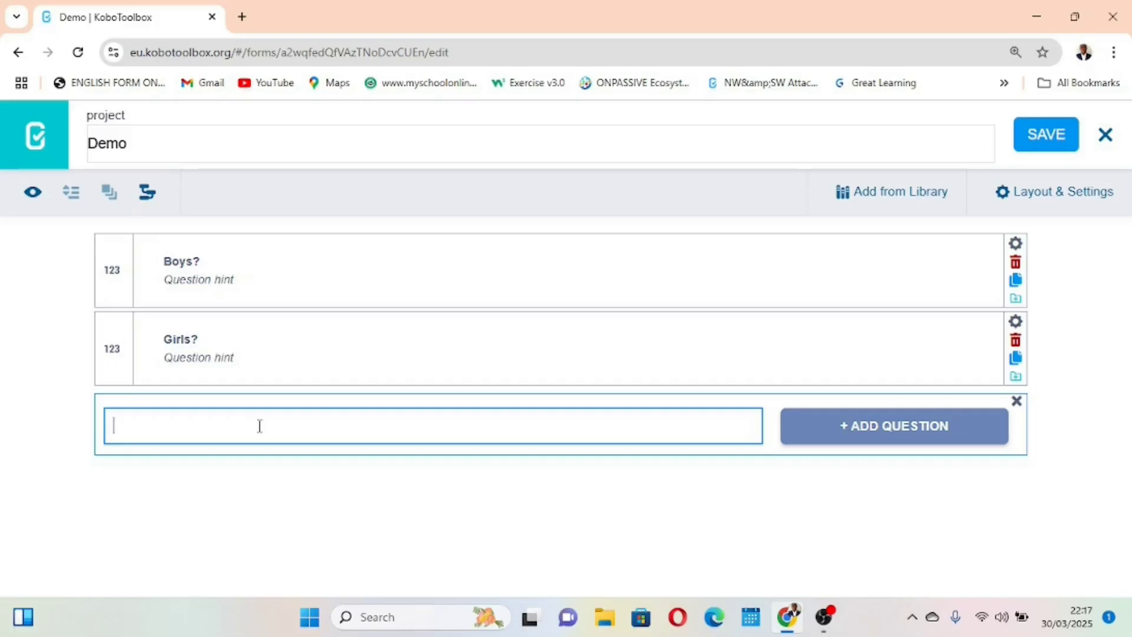
pyautogui.write('${')
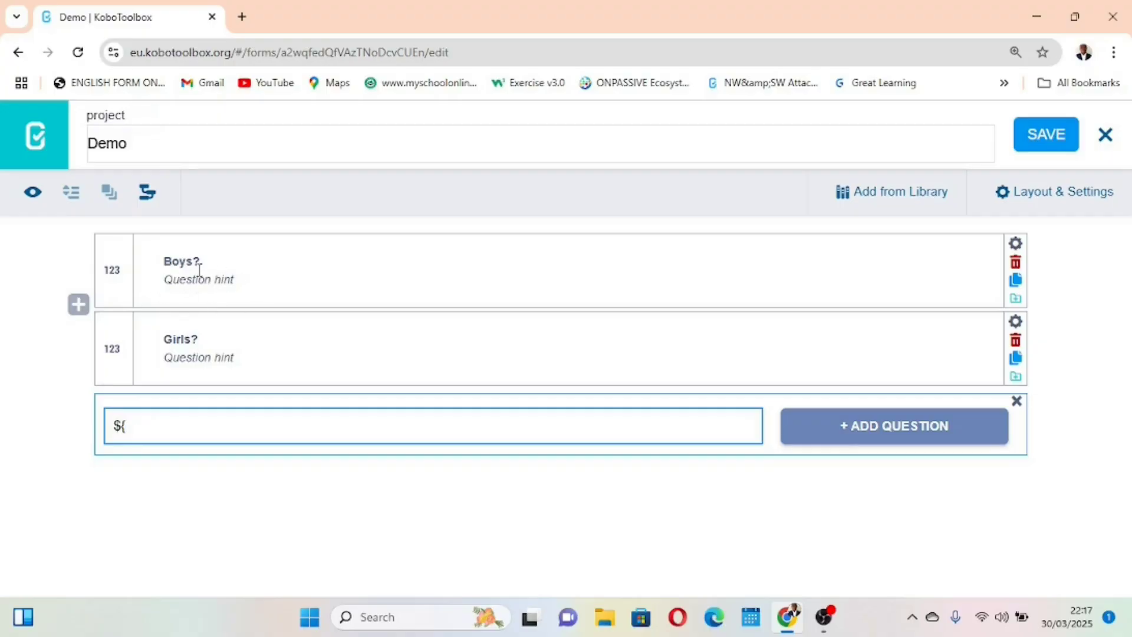
pyautogui.click(1015, 244)
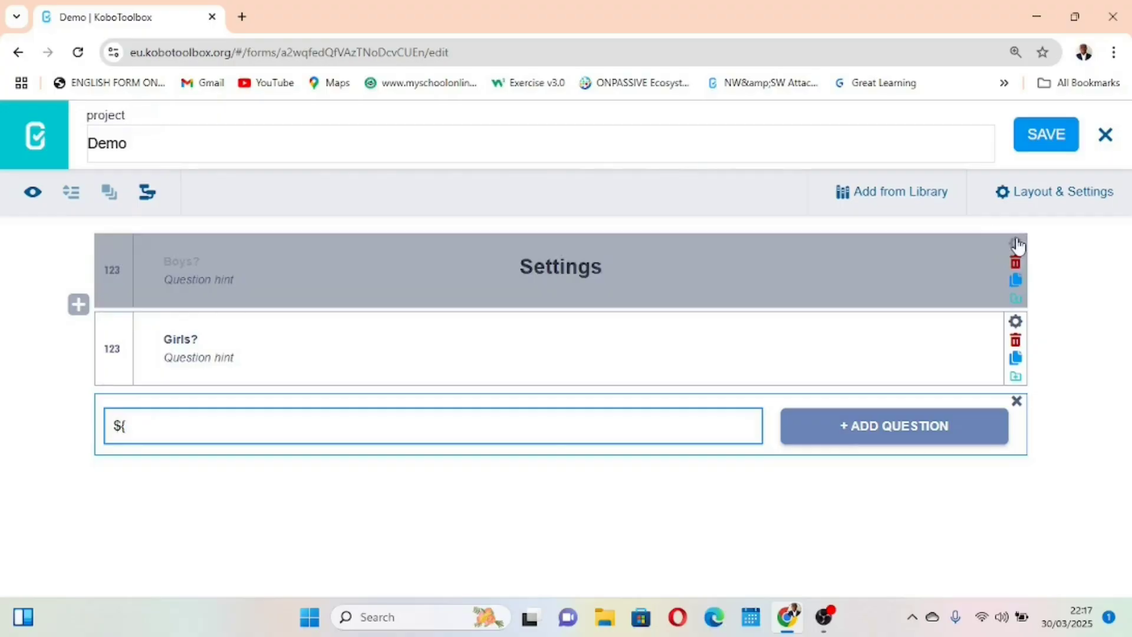
pyautogui.click(597, 353)
pyautogui.moveTo(597, 352); pyautogui.dragTo(558, 349)
pyautogui.hotkey('ctrl', 'c')
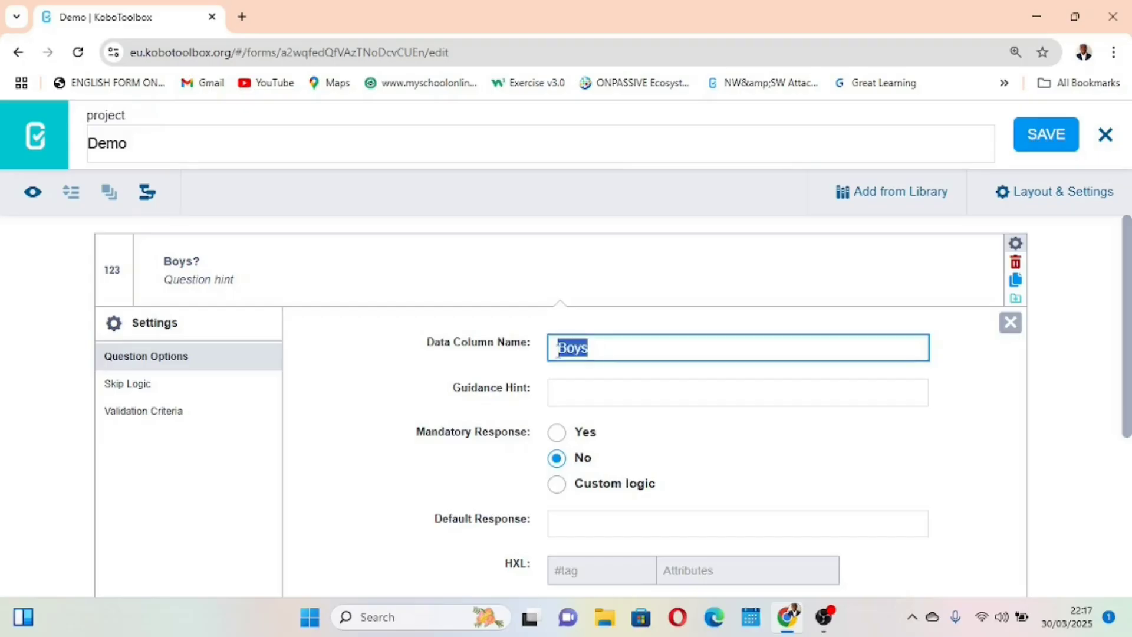
pyautogui.click(1011, 322)
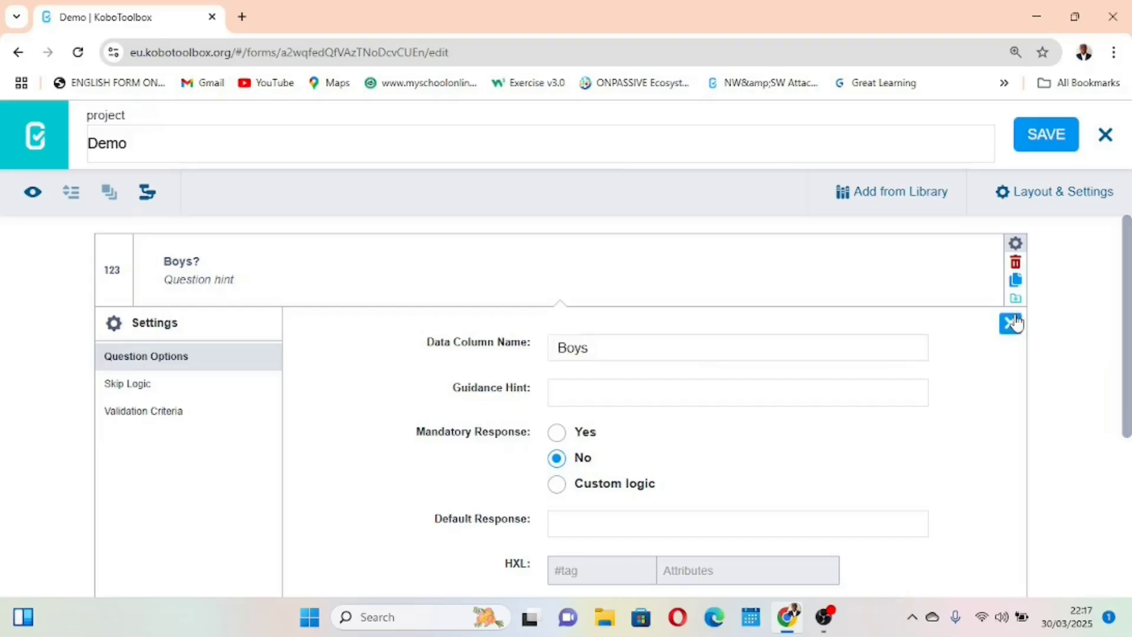
pyautogui.click(140, 422)
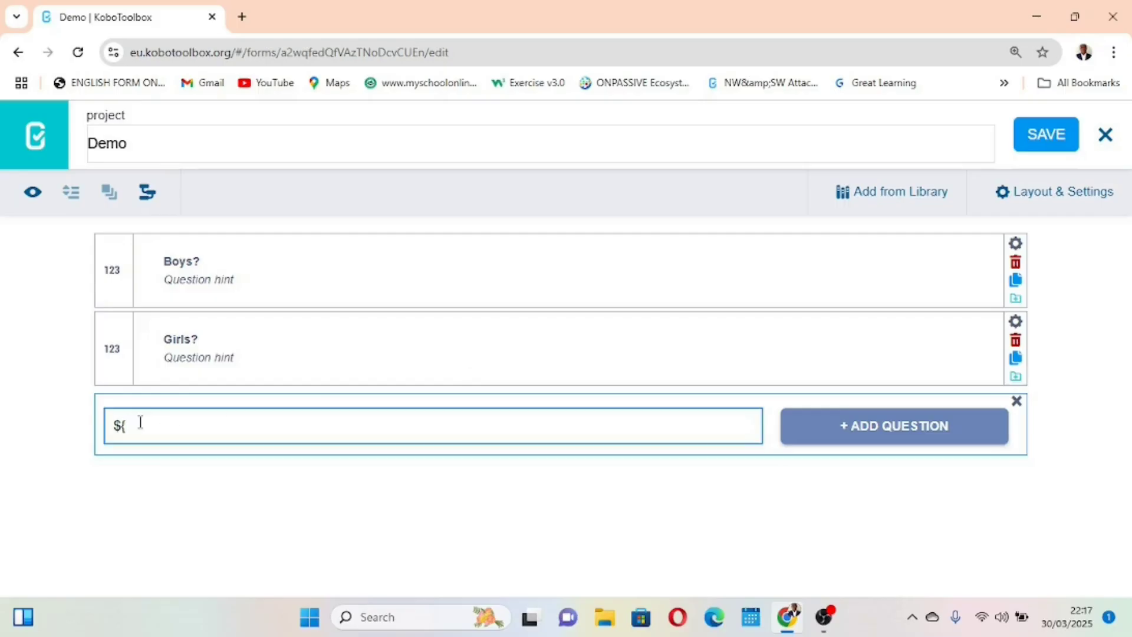
pyautogui.hotkey('ctrl', 'v')
# Extend the new question's text to "${Boys} + ${Girls}", copying the data column name from the "Girls?" question settings
pyautogui.write('$')
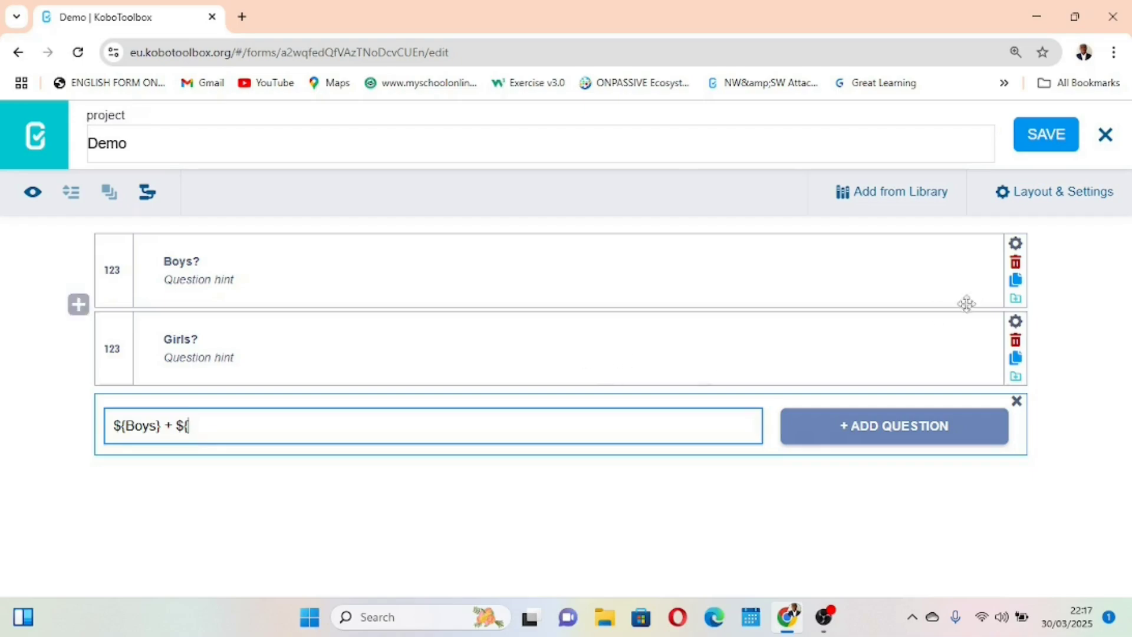
pyautogui.click(1015, 322)
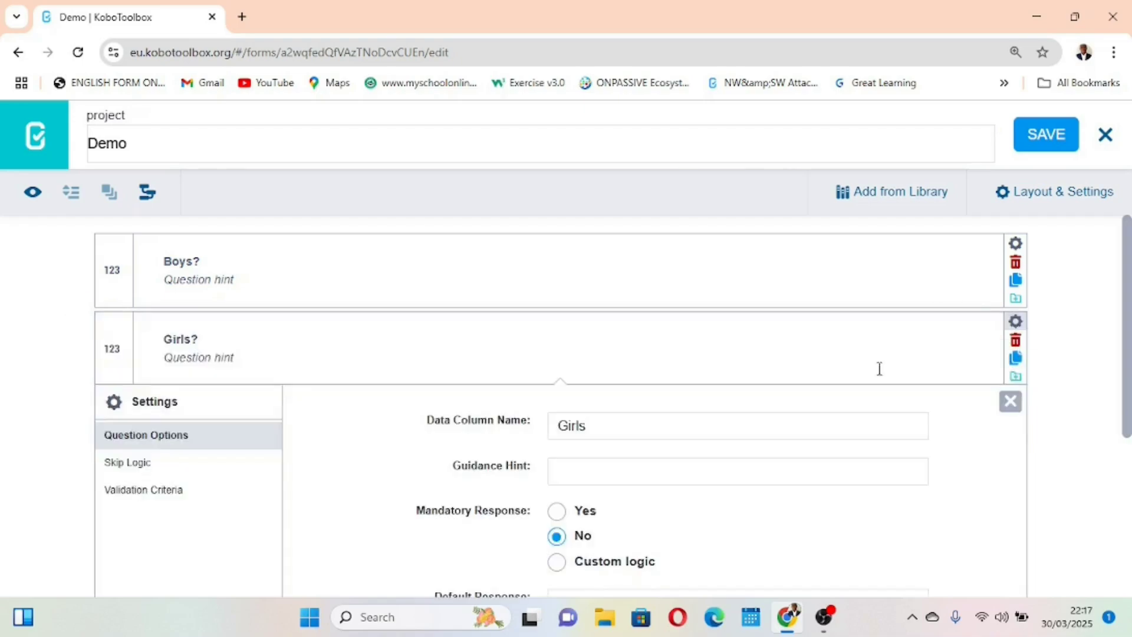
pyautogui.click(592, 422)
pyautogui.moveTo(590, 423); pyautogui.dragTo(547, 423)
pyautogui.hotkey('ctrl', 'c')
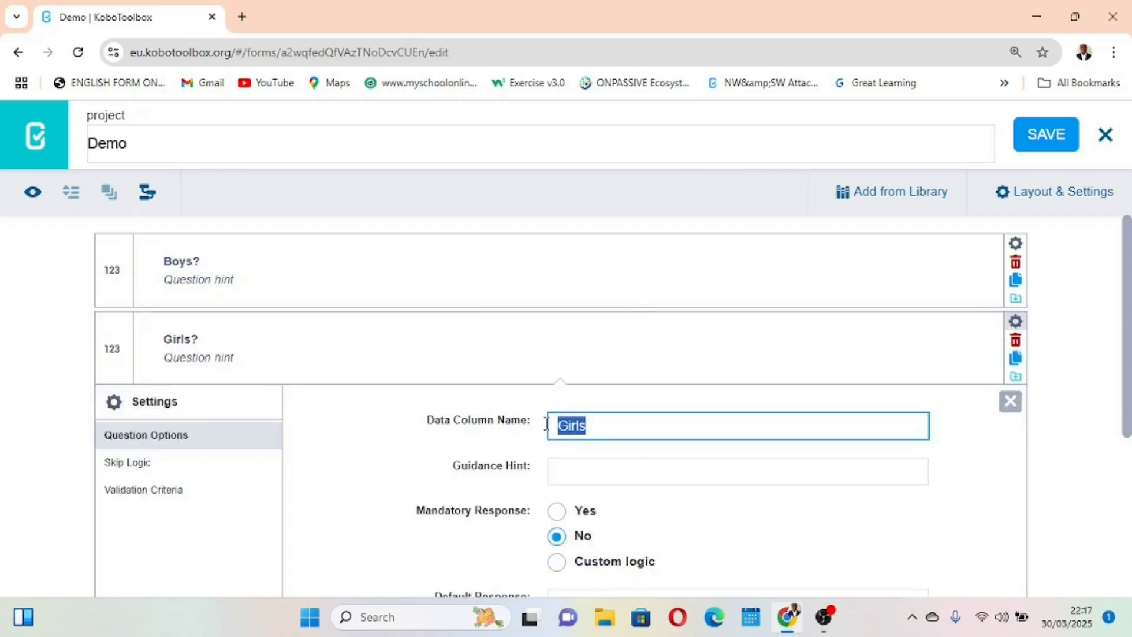
pyautogui.click(1010, 402)
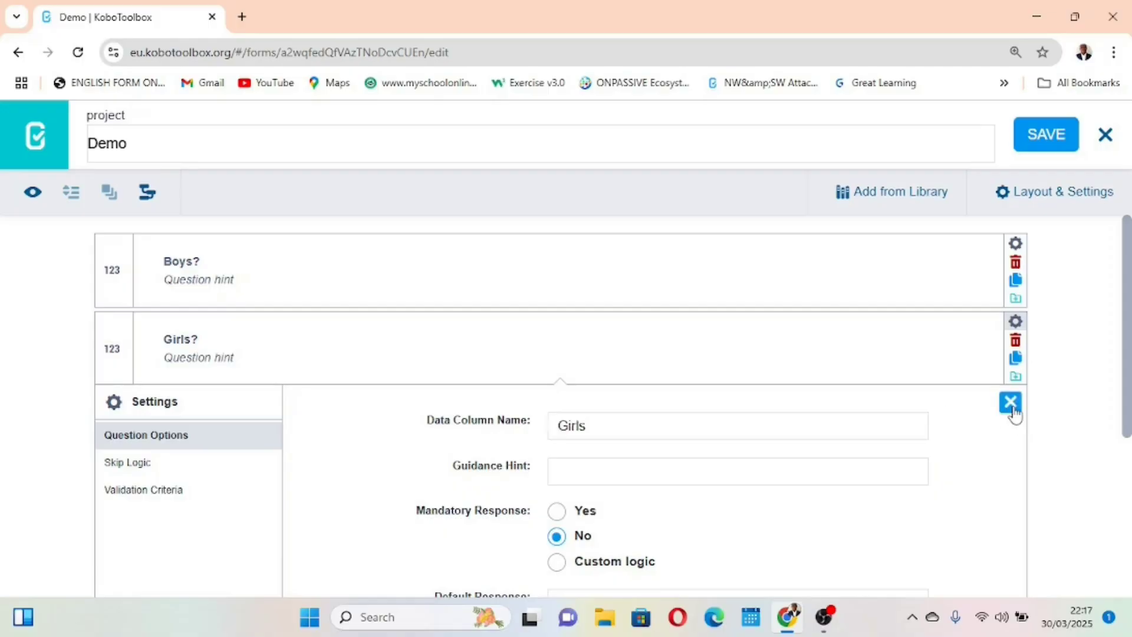
pyautogui.click(200, 423)
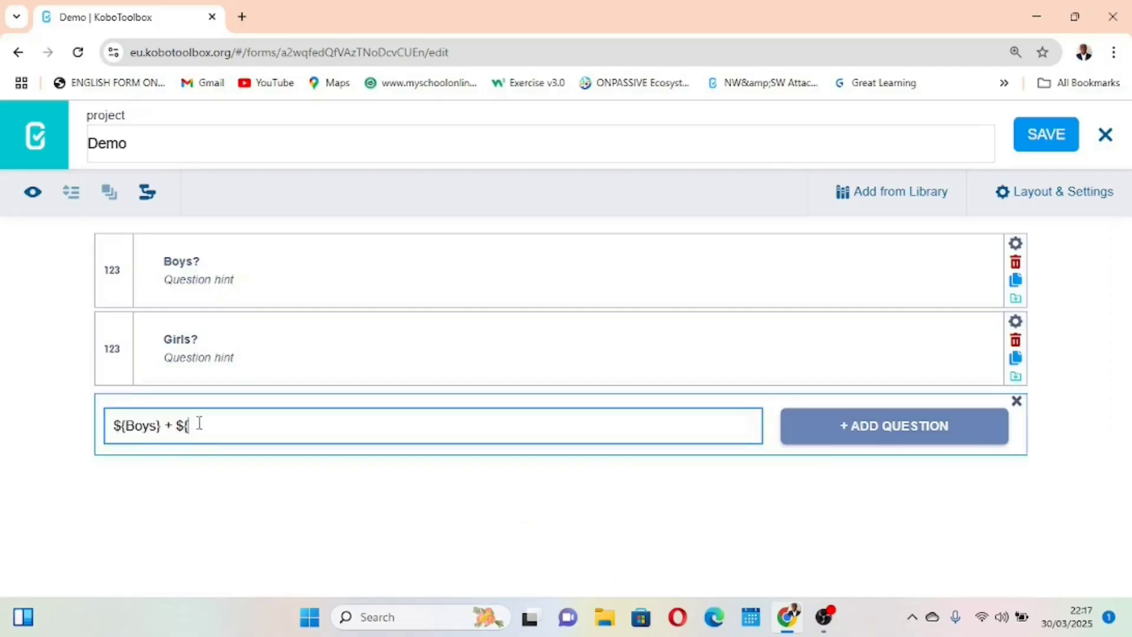
pyautogui.hotkey('ctrl', 'v')
# Add "${Boys} + ${Girls}" as a Calculate question and save the form
pyautogui.click(894, 441)
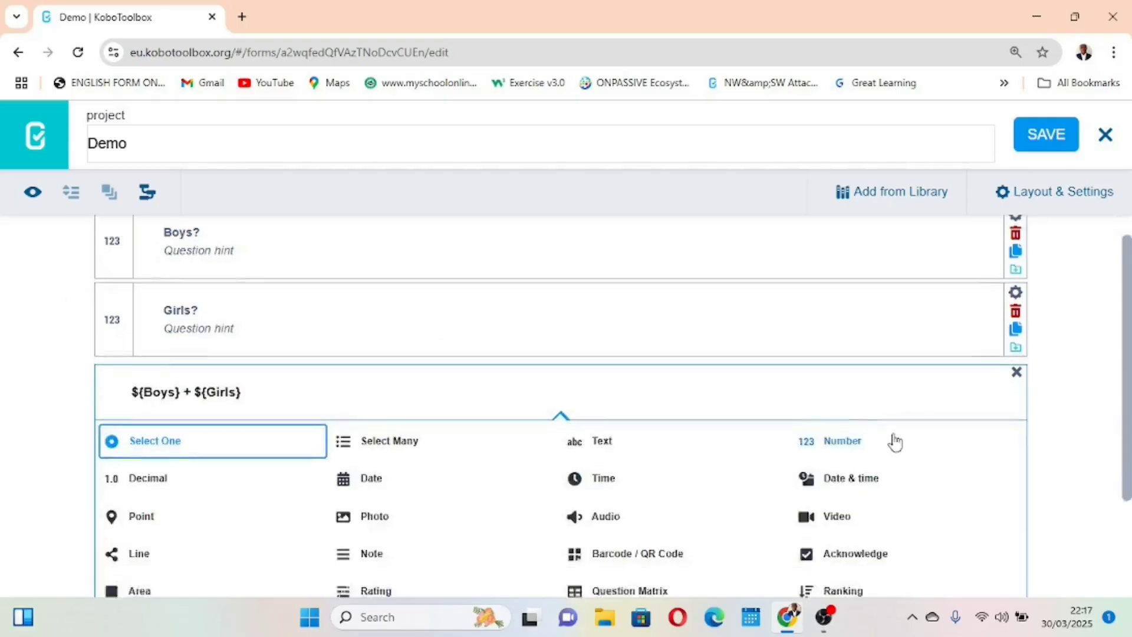
pyautogui.scroll(-3, 649, 450)
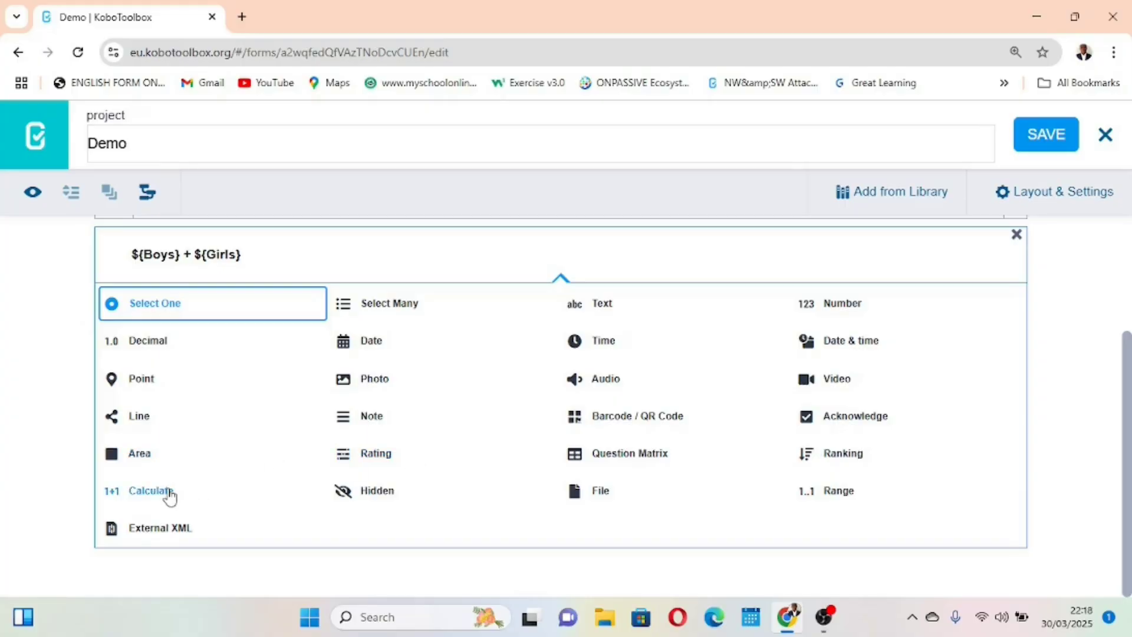
pyautogui.scroll(4, 167, 494)
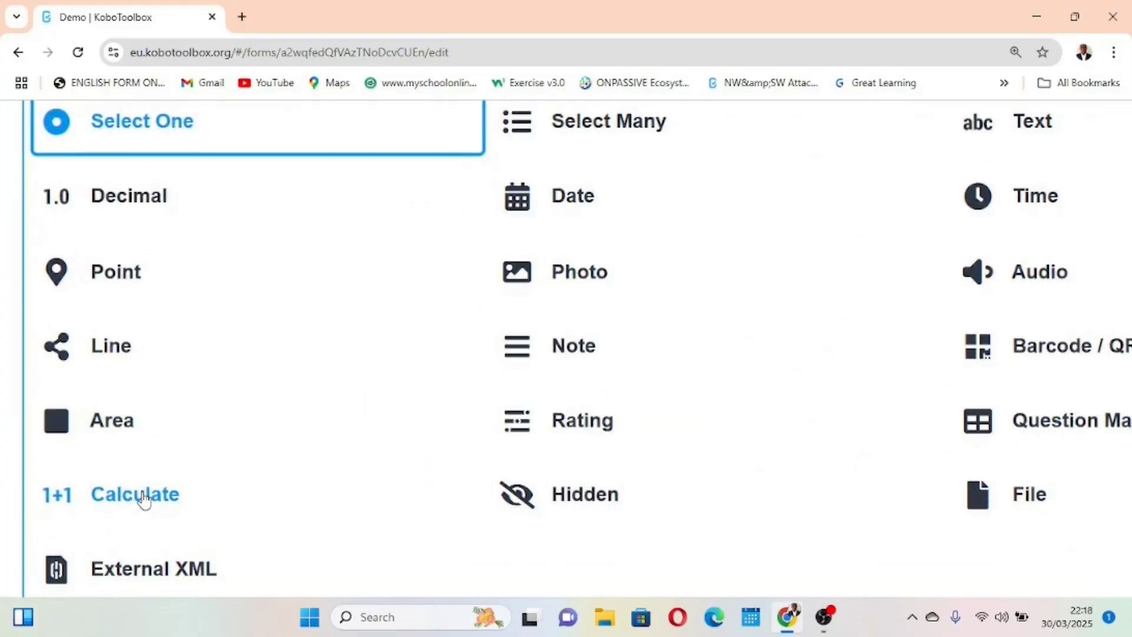
pyautogui.click(141, 498)
pyautogui.scroll(-3, 449, 376)
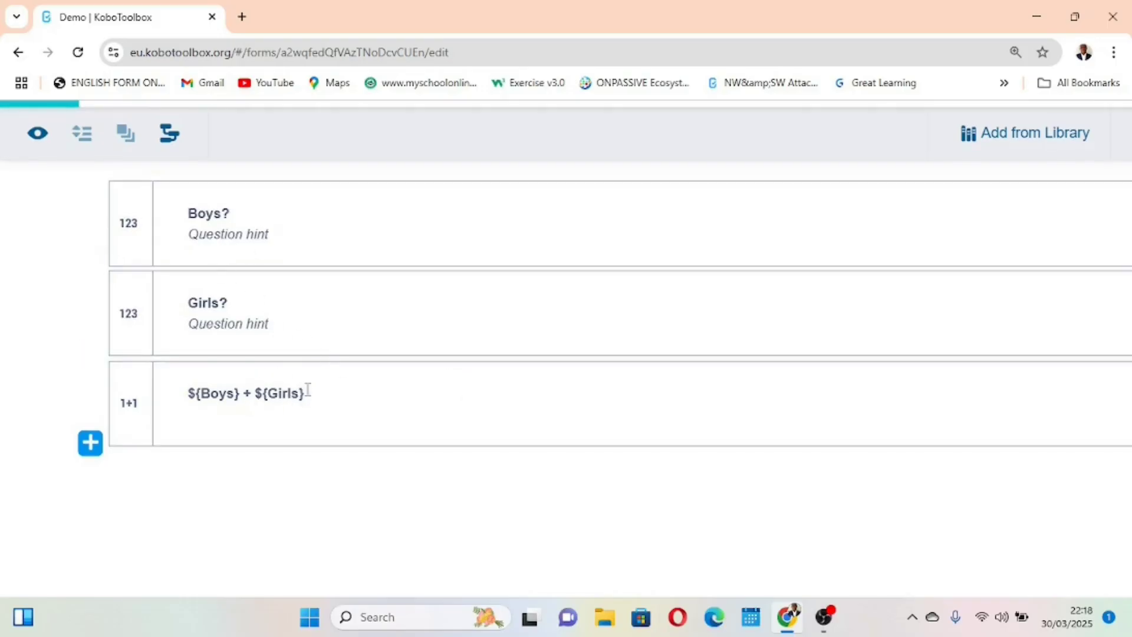
pyautogui.scroll(-1, 371, 400)
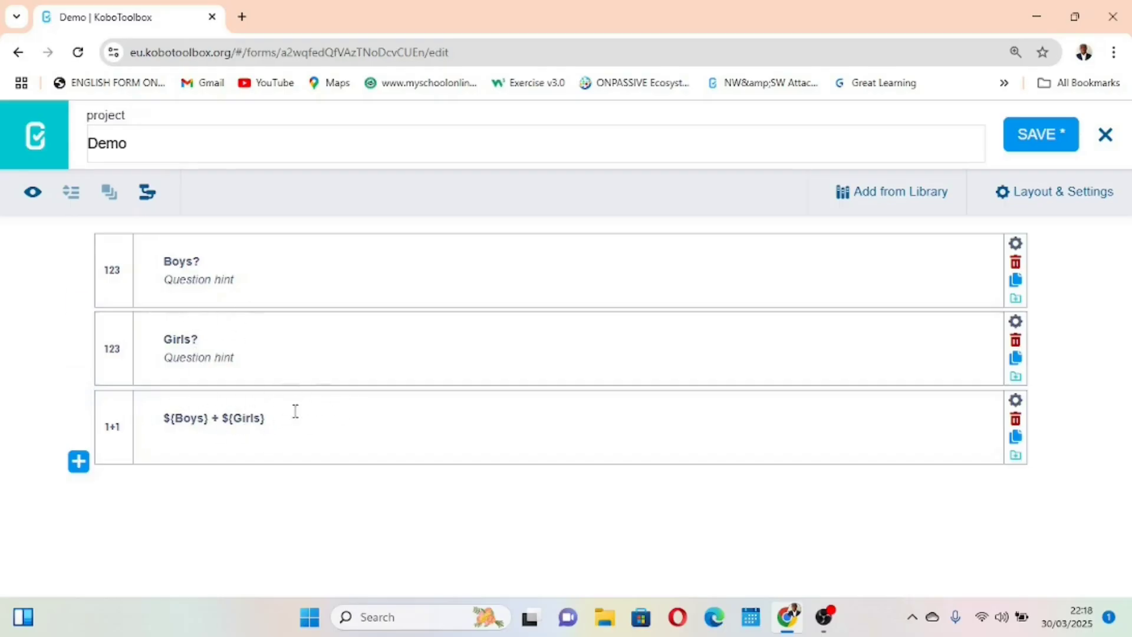
pyautogui.click(1051, 141)
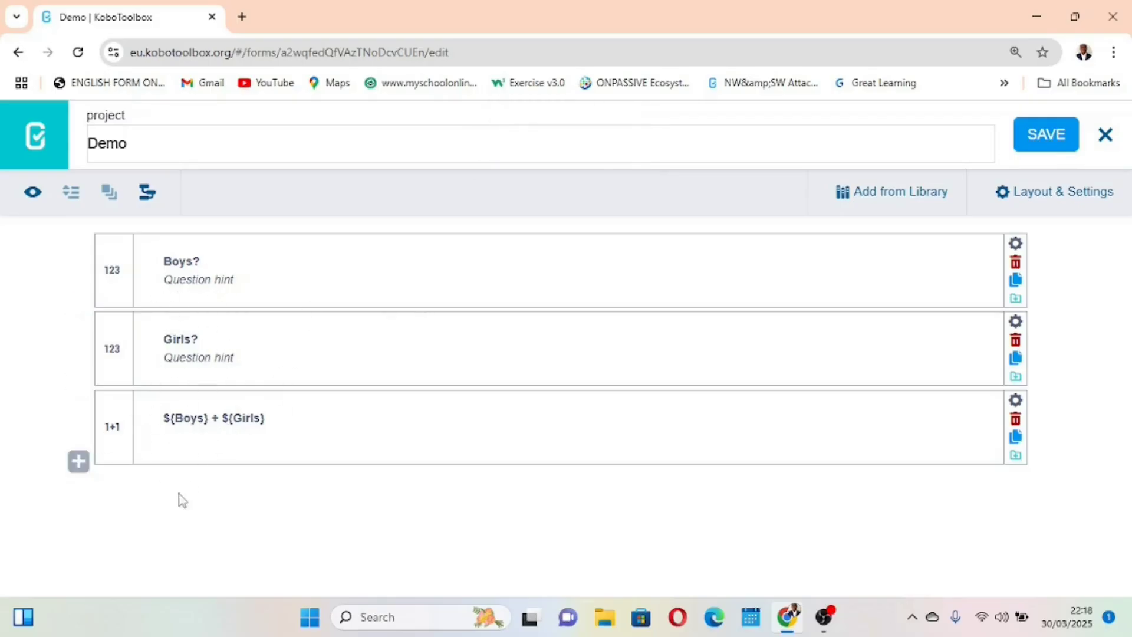
# Add a Number question titled "Total children?" below the calculation, and save and close the form
pyautogui.click(78, 463)
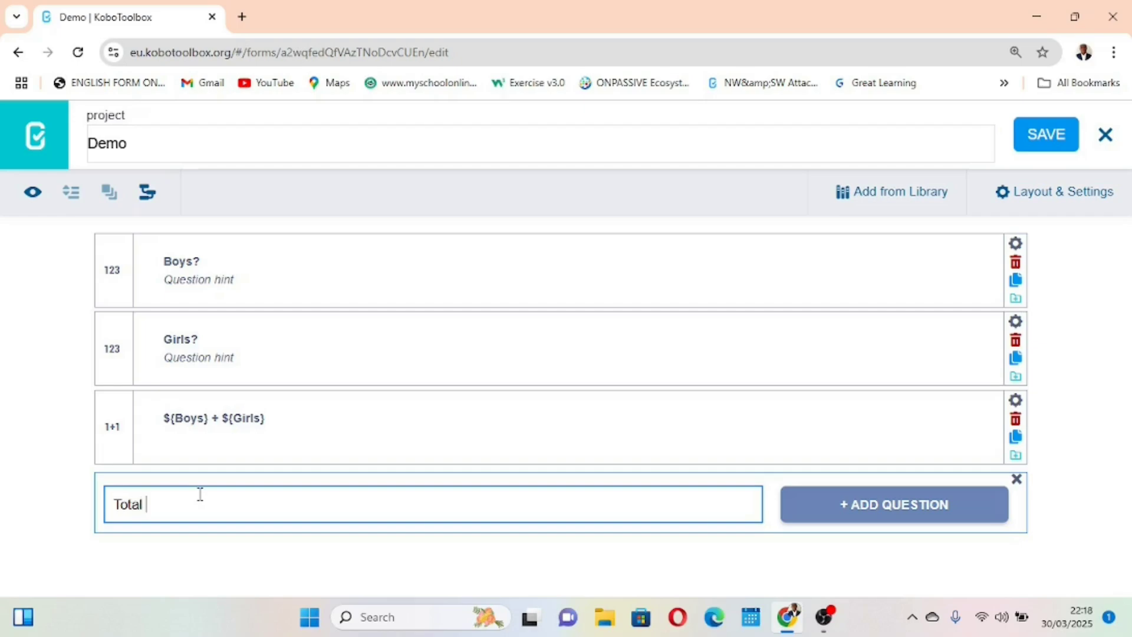
pyautogui.write('Total children?')
pyautogui.click(852, 510)
pyautogui.click(838, 354)
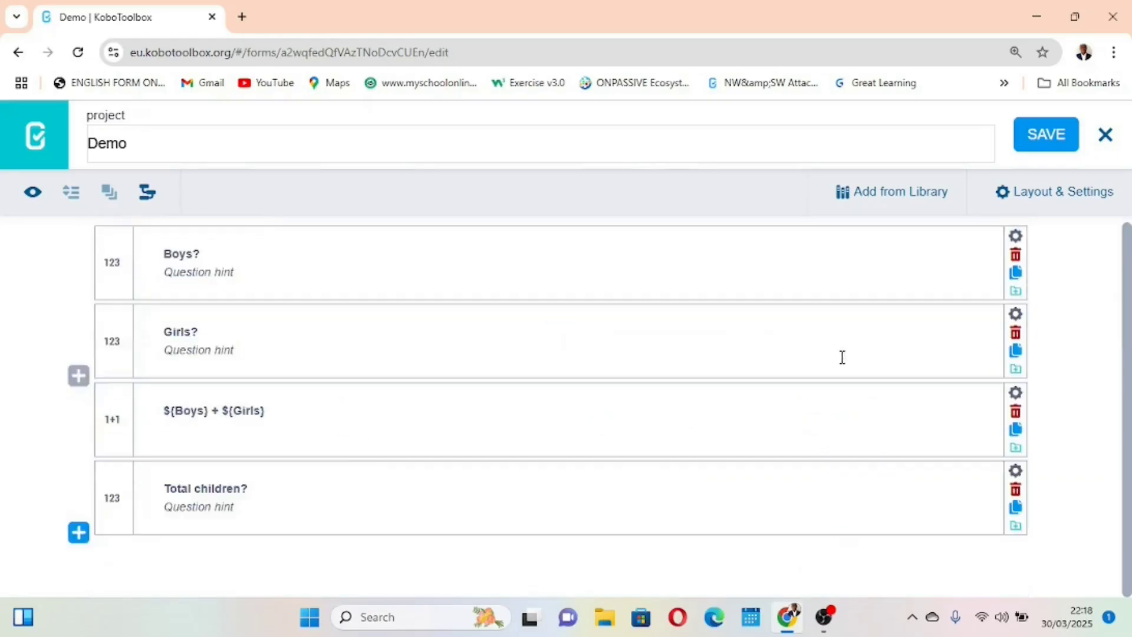
pyautogui.click(1015, 143)
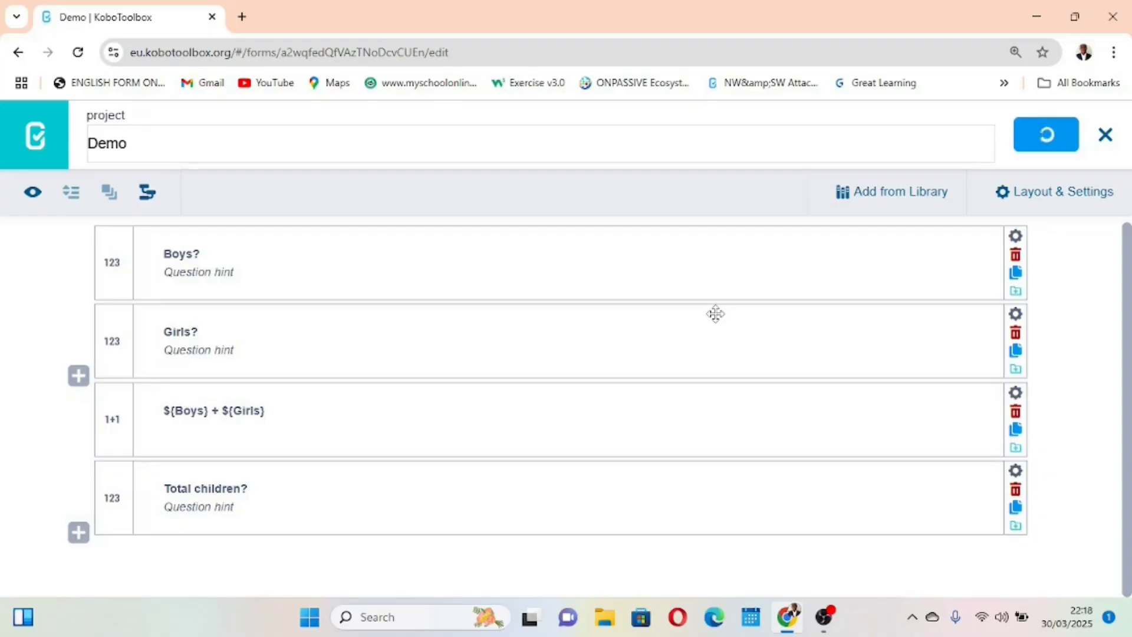
pyautogui.click(1105, 138)
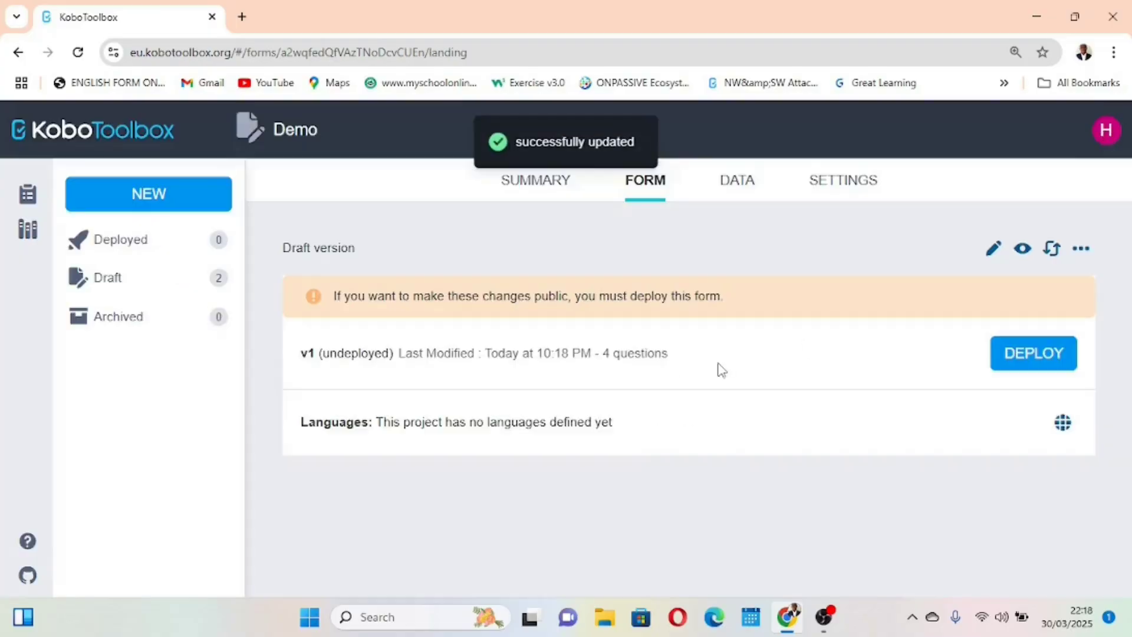
# Preview the form and enter 2 boys, 2 girls and a mismatched total of 5 children
pyautogui.click(1022, 249)
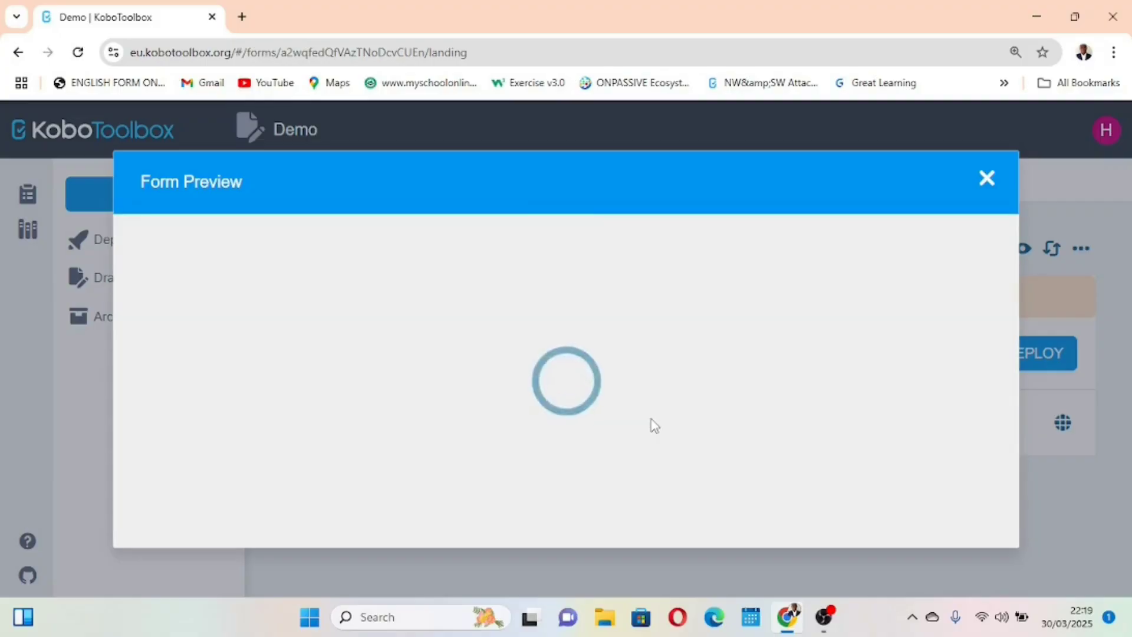
pyautogui.scroll(-3, 654, 424)
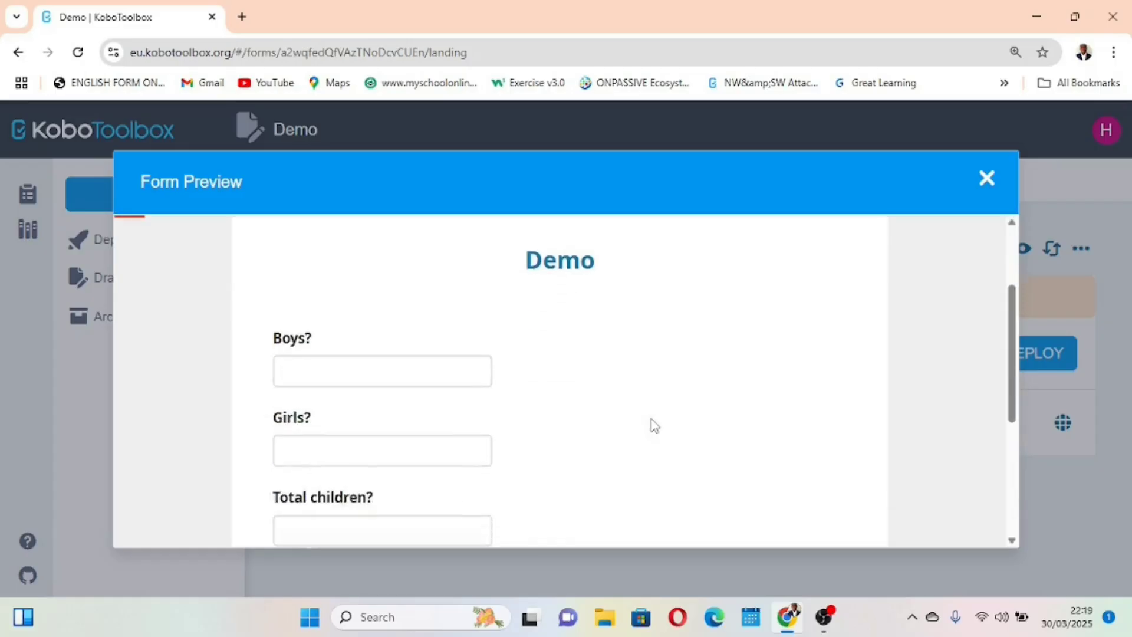
pyautogui.click(392, 349)
pyautogui.write('2')
pyautogui.click(384, 425)
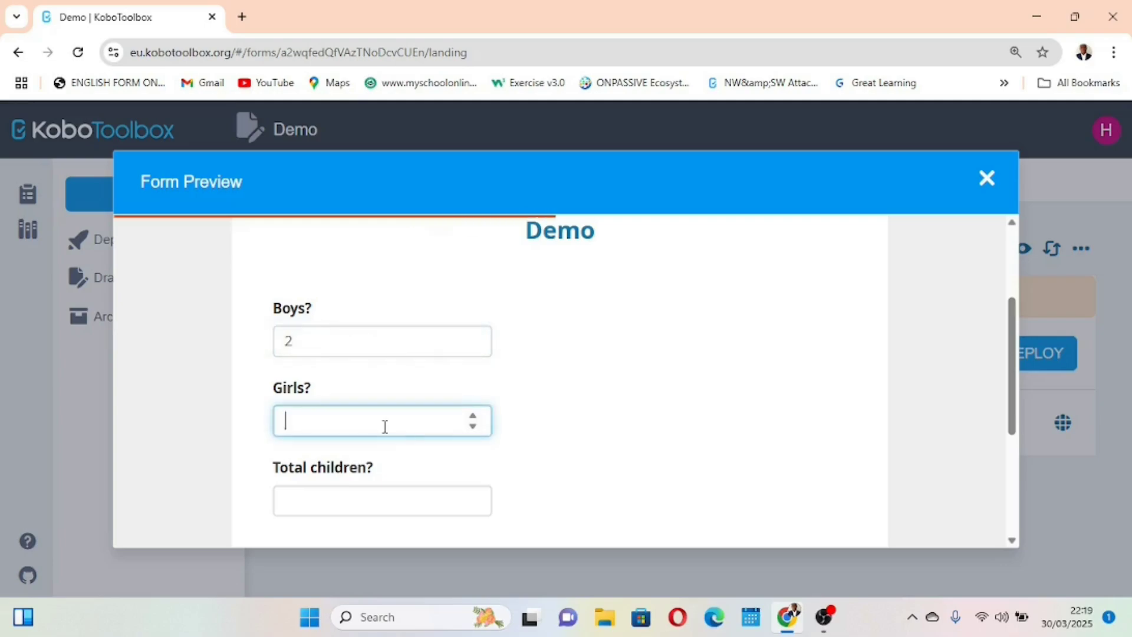
pyautogui.write('2')
pyautogui.click(367, 502)
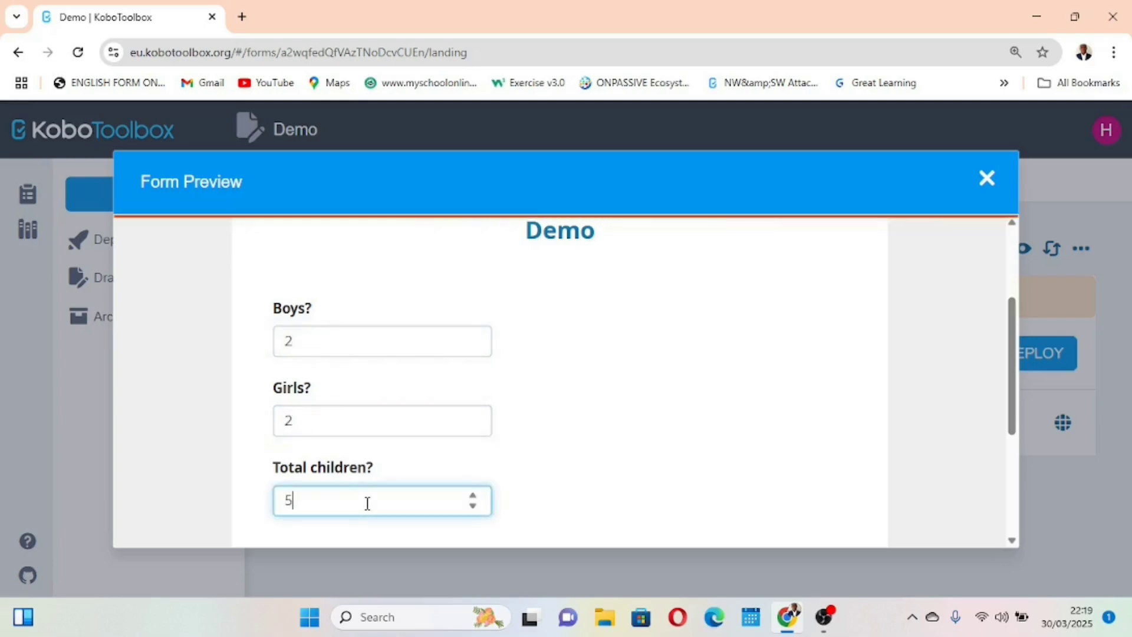
# Test the total children field in the preview with 4 and again with 5, and close the preview
pyautogui.scroll(-1, 535, 470)
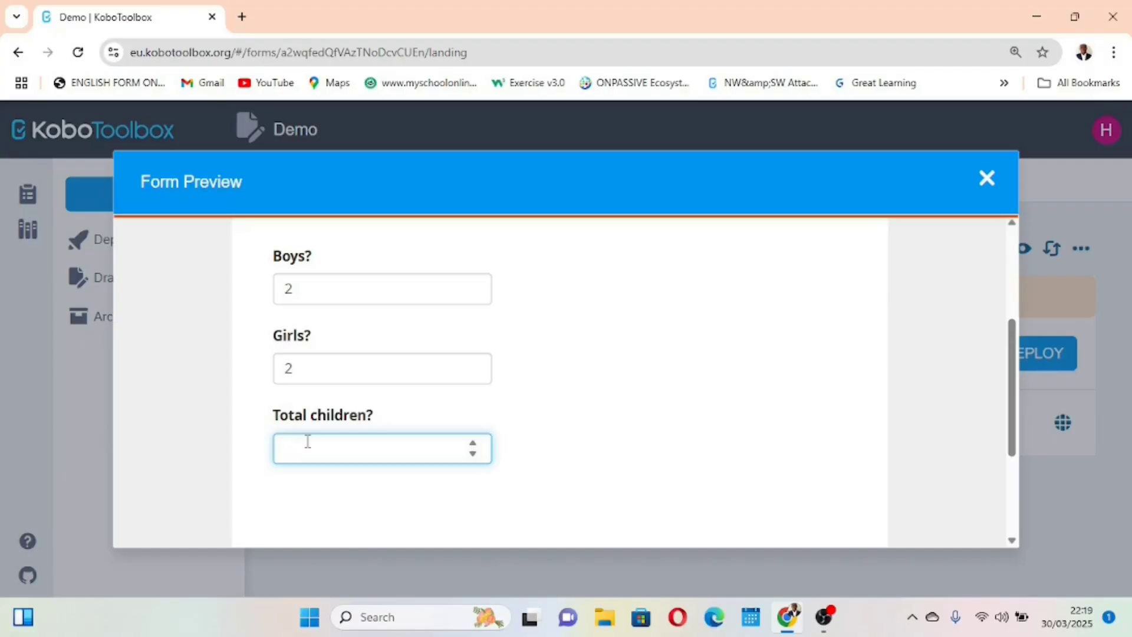
pyautogui.hotkey('shift', 'Tab')
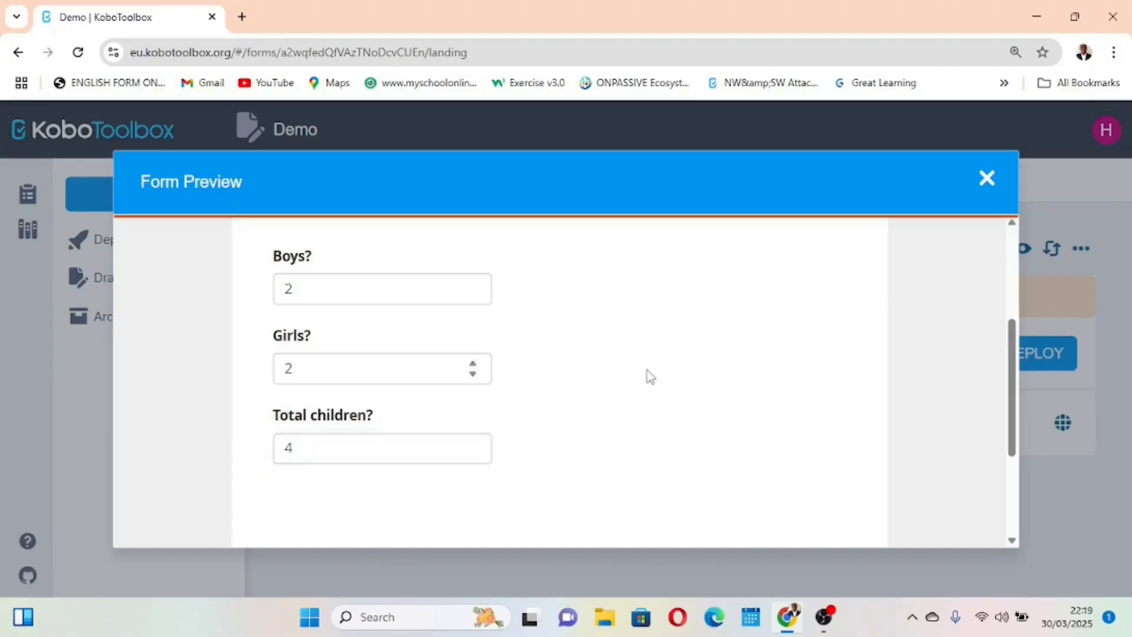
pyautogui.click(318, 442)
pyautogui.press('BackSpace')
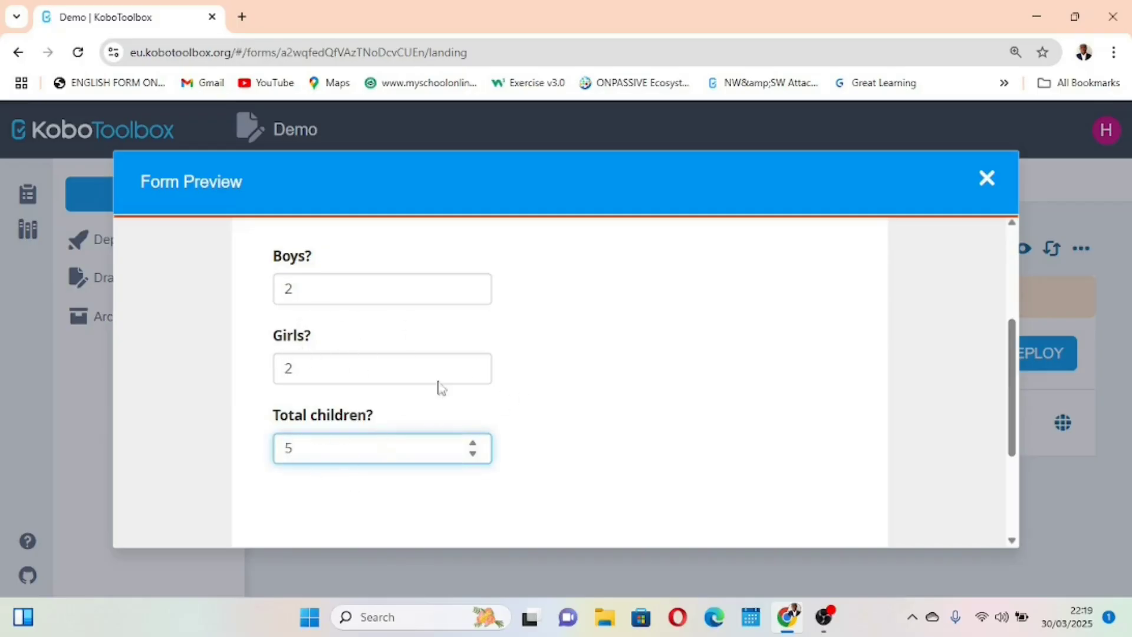
pyautogui.click(986, 180)
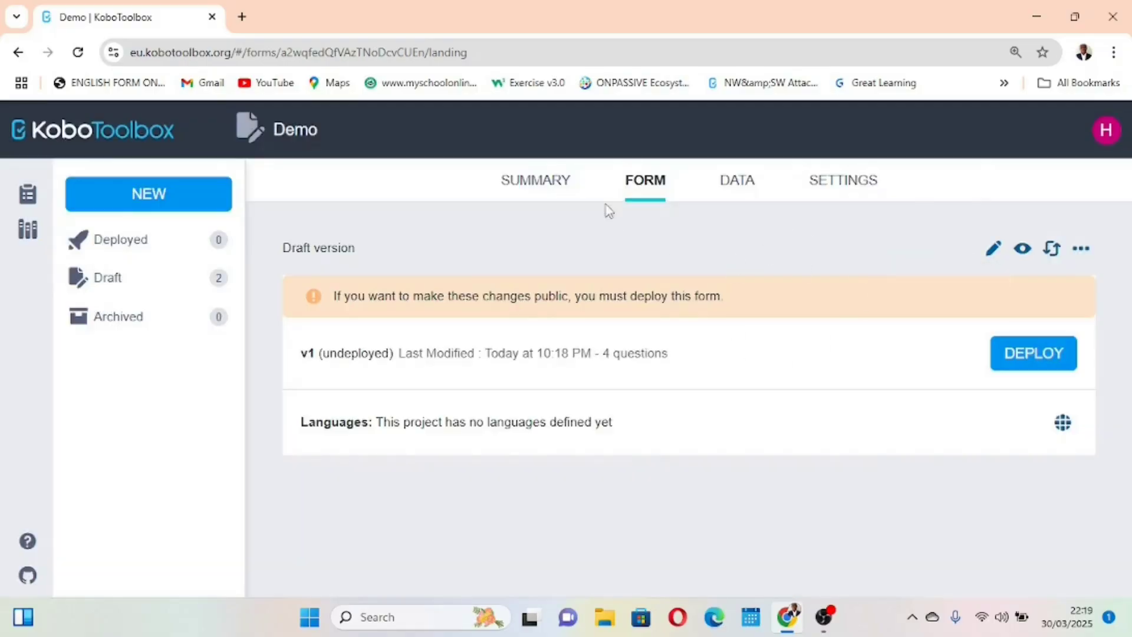
# Reopen the form for editing and copy the data column name "calculation" from the Calculate question's settings
pyautogui.click(991, 250)
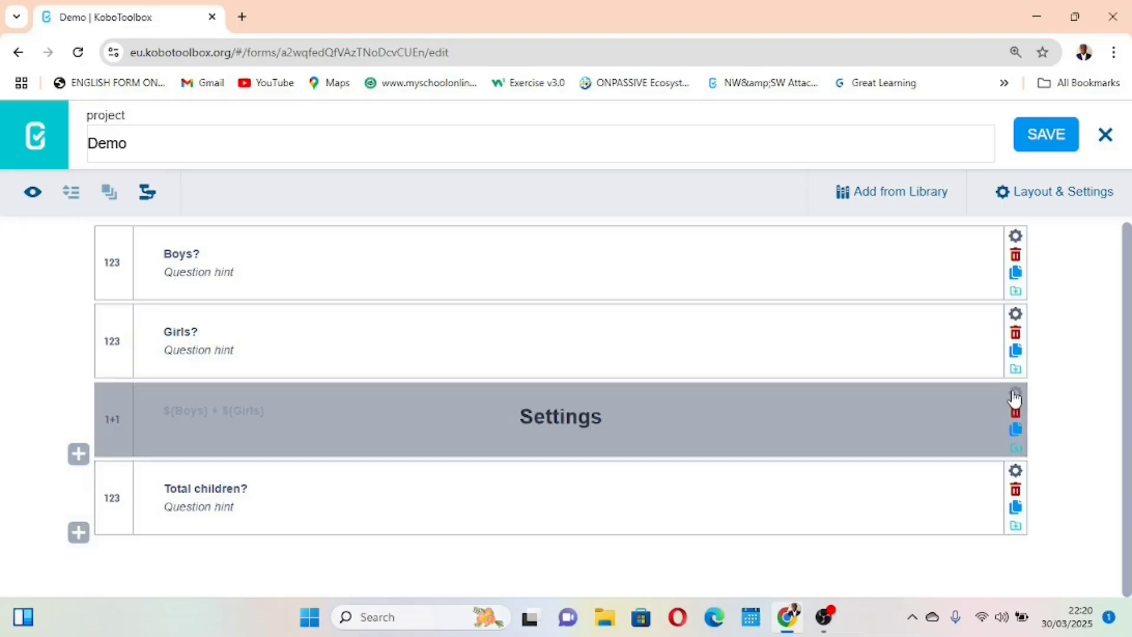
pyautogui.click(1014, 395)
pyautogui.click(635, 497)
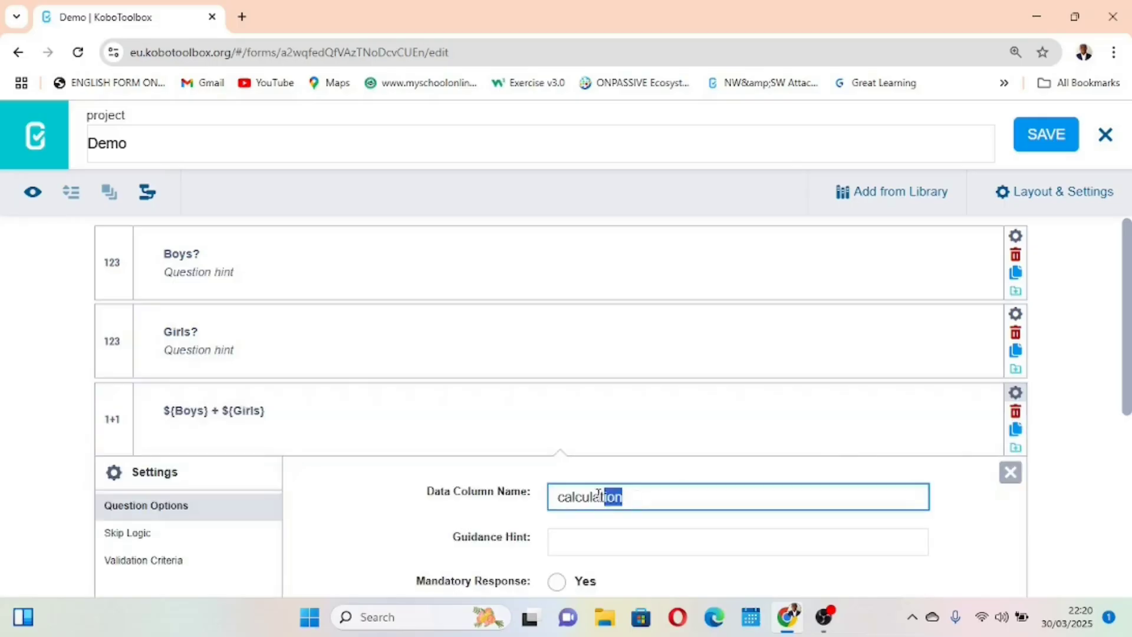
pyautogui.doubleClick(611, 497)
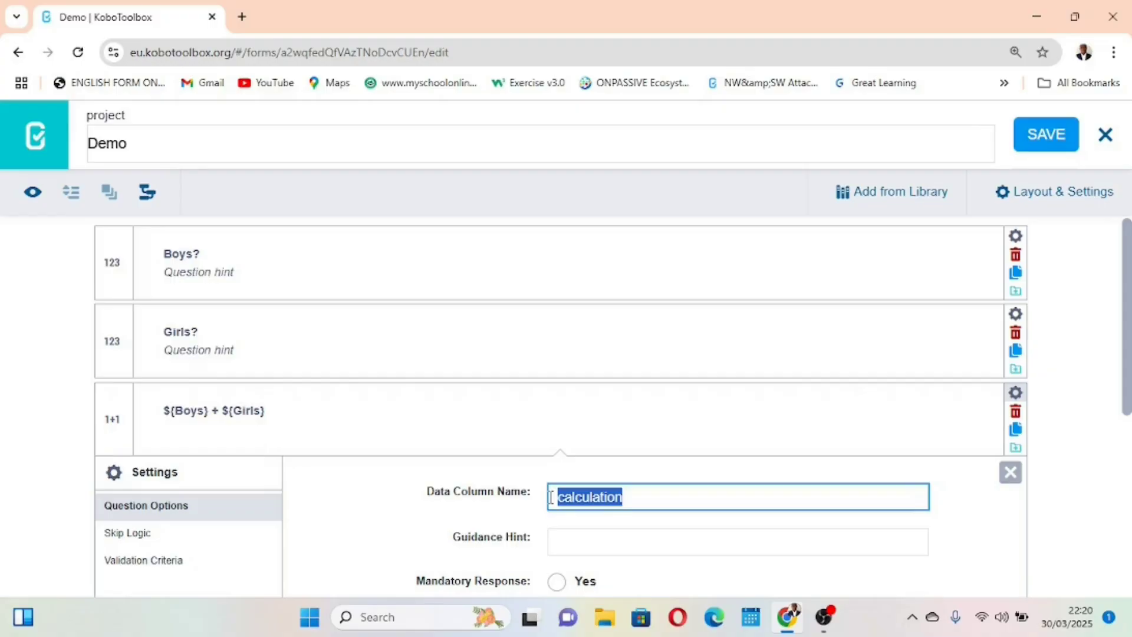
pyautogui.click(1010, 472)
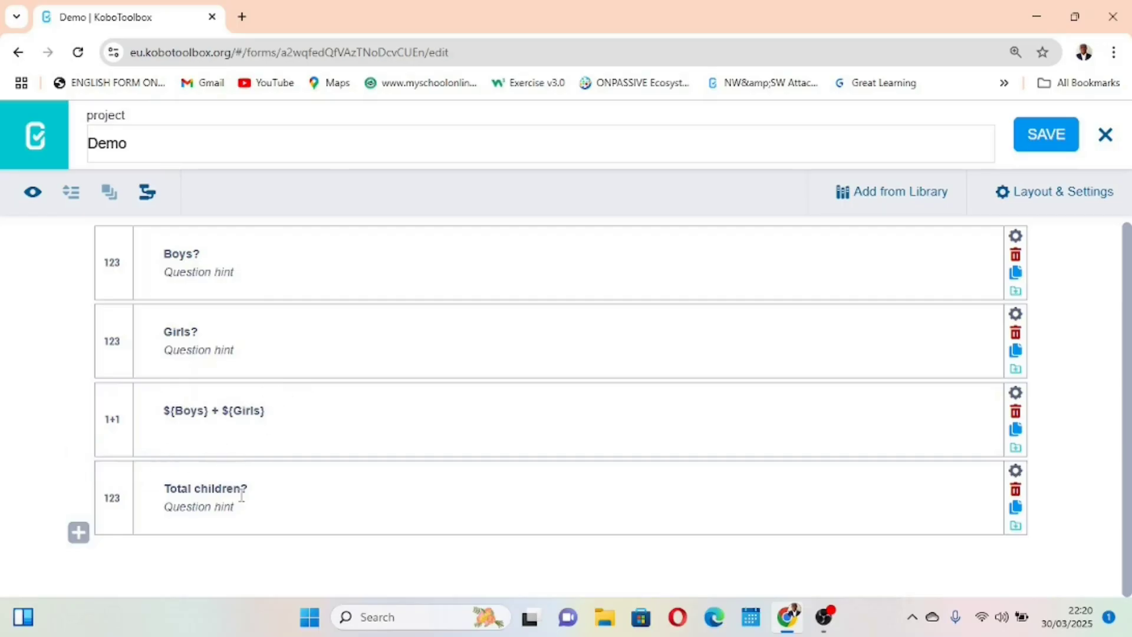
# Set the validation criteria of the "Total children?" question to the manual XLSForm code ". =${calculation}"
pyautogui.scroll(5, 281, 500)
pyautogui.hscroll(1, 281, 499)
pyautogui.scroll(-5, 281, 499)
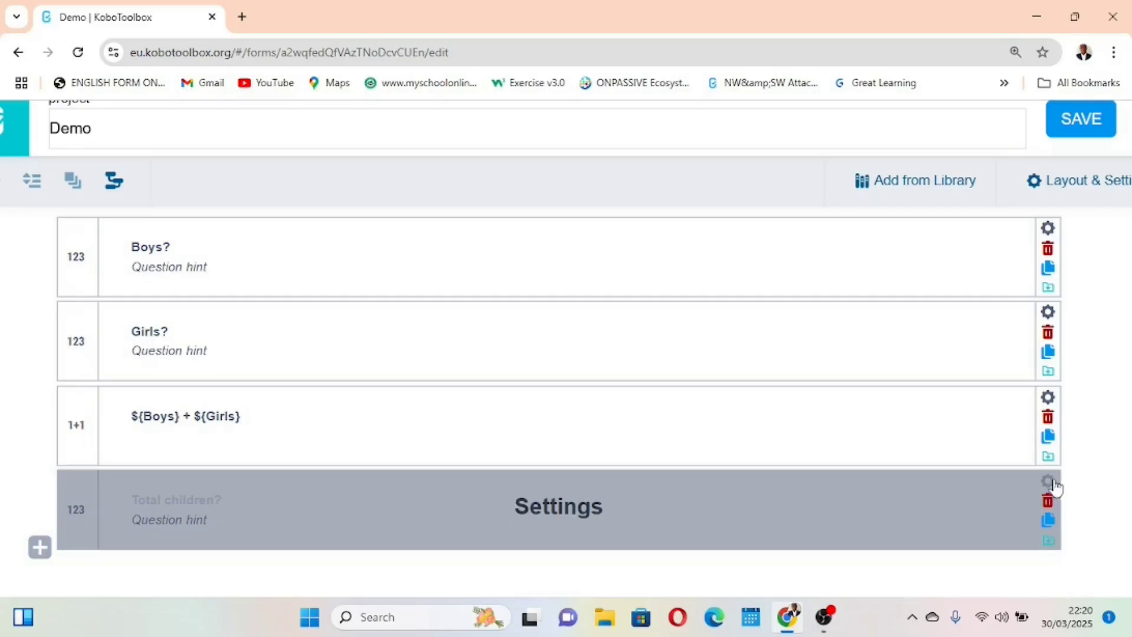
pyautogui.click(1047, 487)
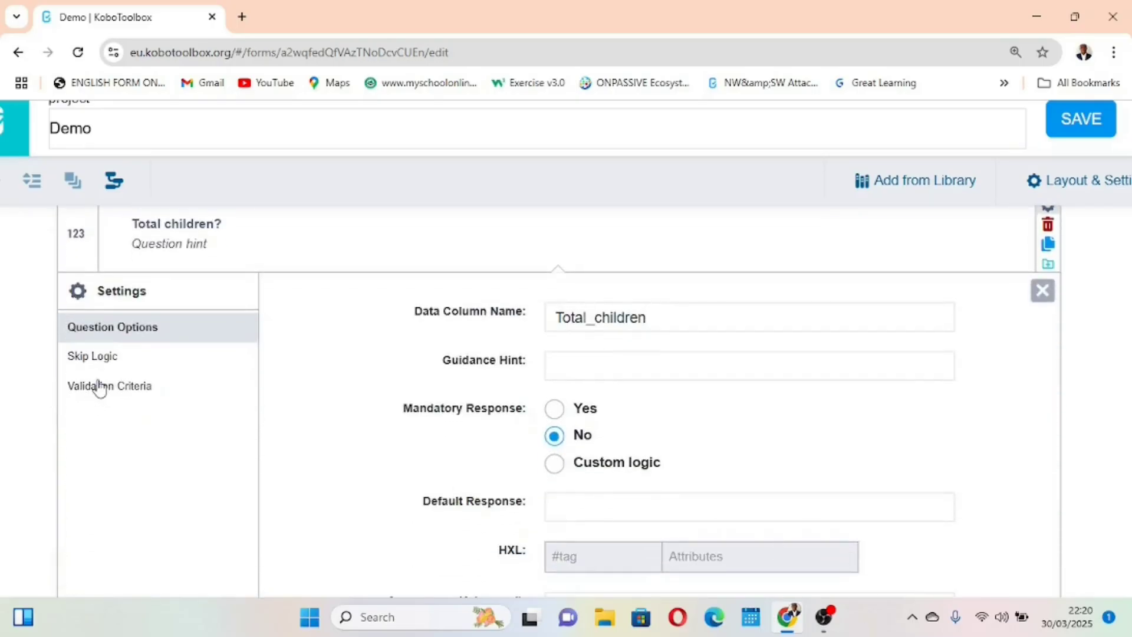
pyautogui.click(112, 388)
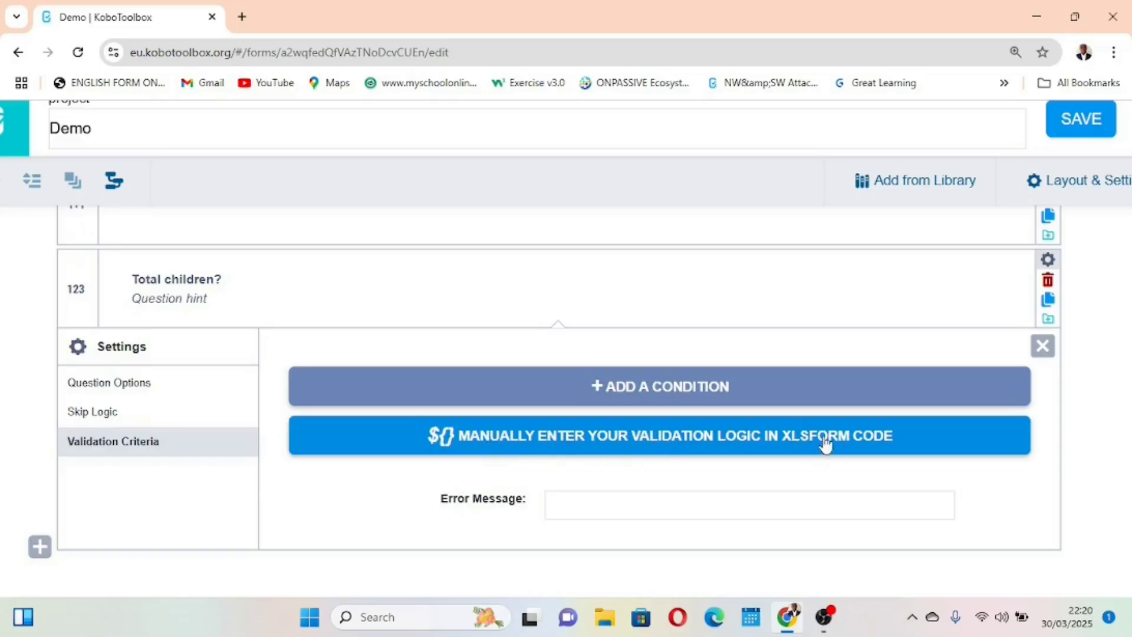
pyautogui.click(639, 436)
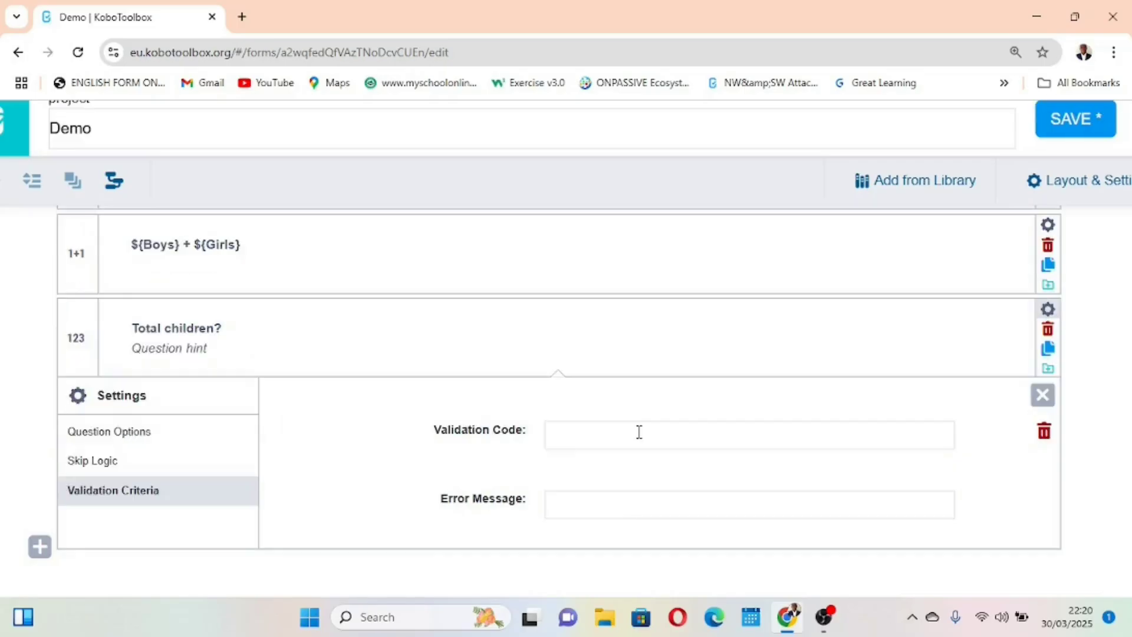
pyautogui.click(588, 435)
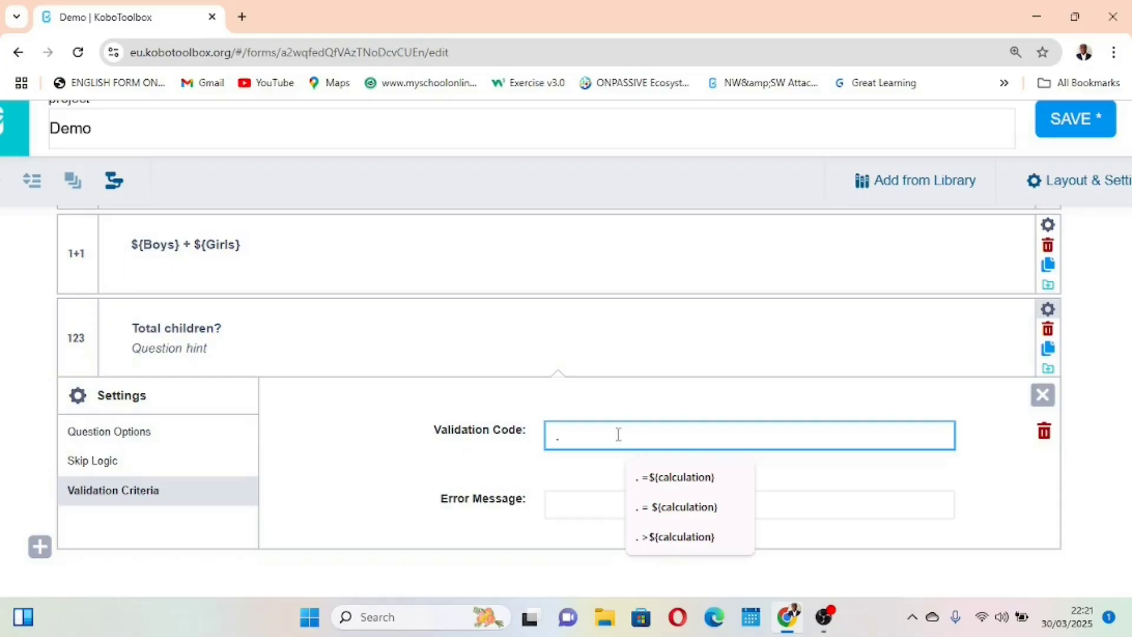
pyautogui.write('=')
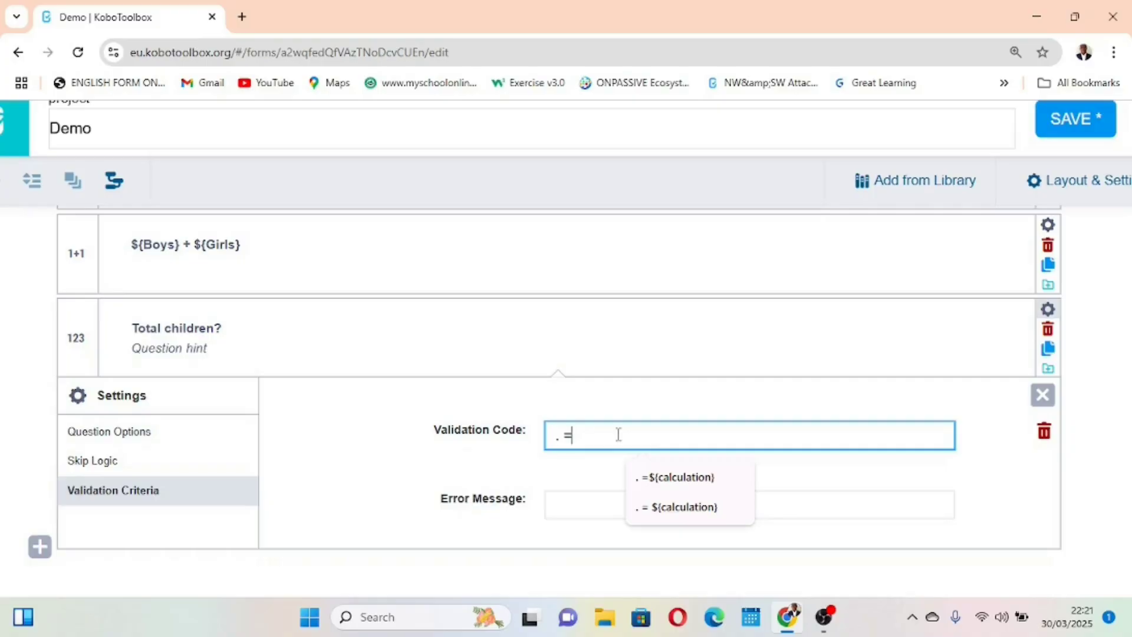
pyautogui.write('$')
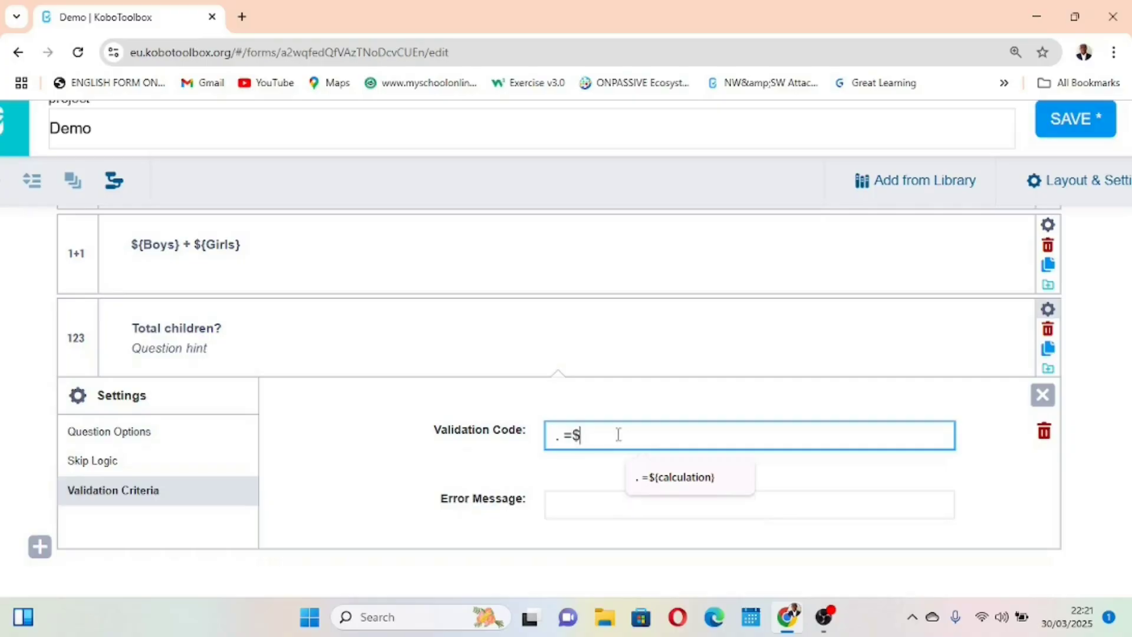
pyautogui.write('{calculation')
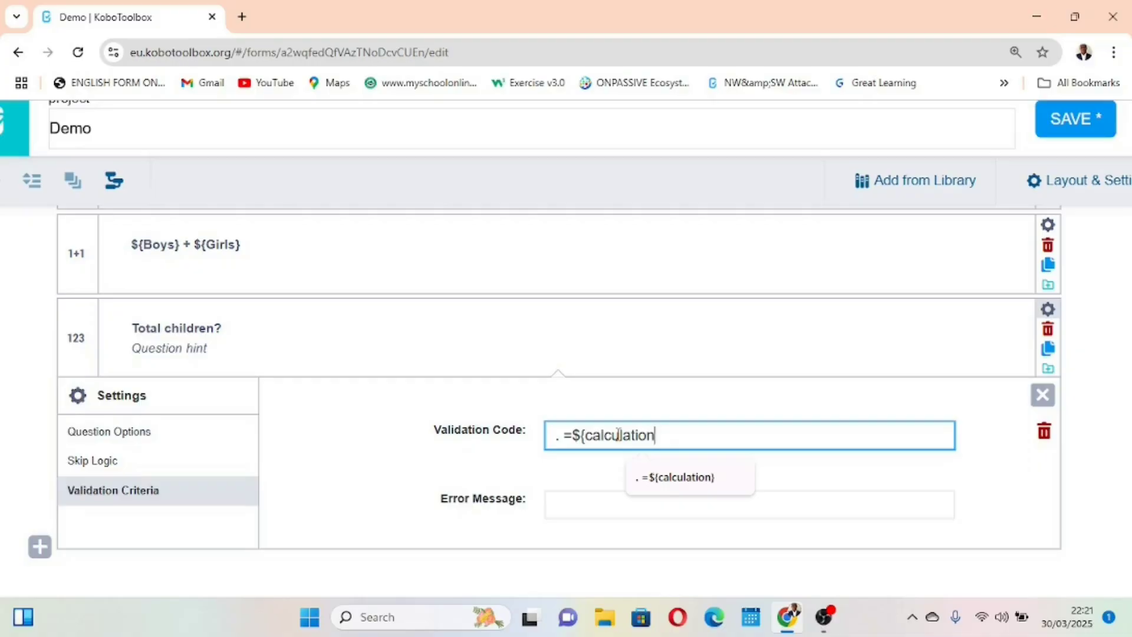
pyautogui.write('}')
# Check the validation code of "Total children?" against the Boys, Girls and calculation questions above it
pyautogui.scroll(1, 725, 358)
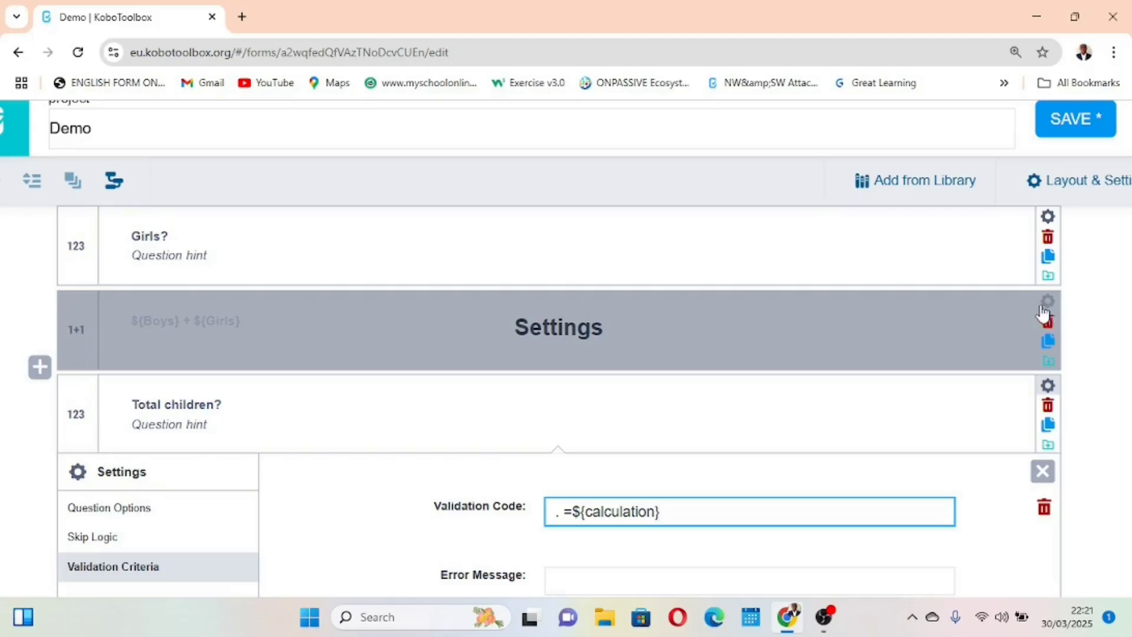
pyautogui.scroll(-1, 707, 419)
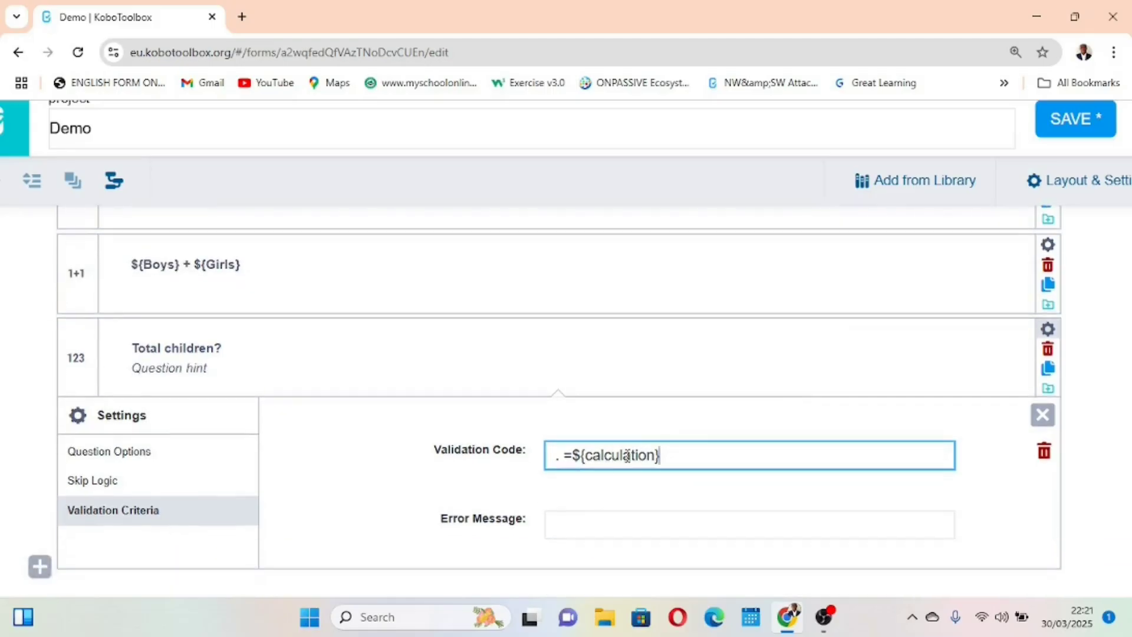
pyautogui.scroll(1, 732, 371)
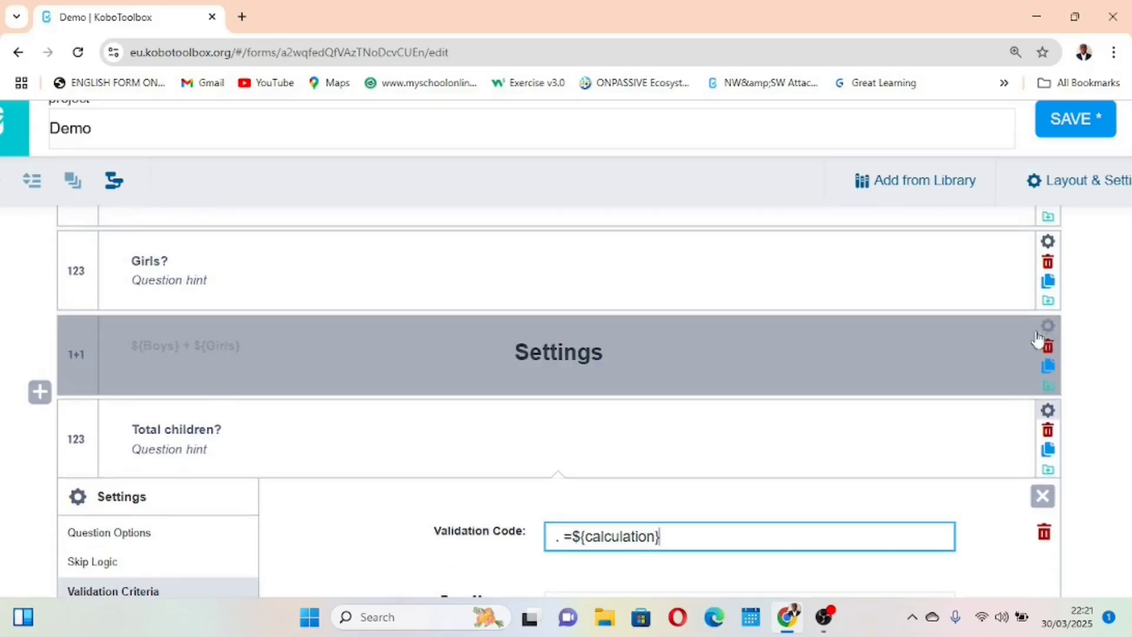
pyautogui.scroll(-1, 538, 364)
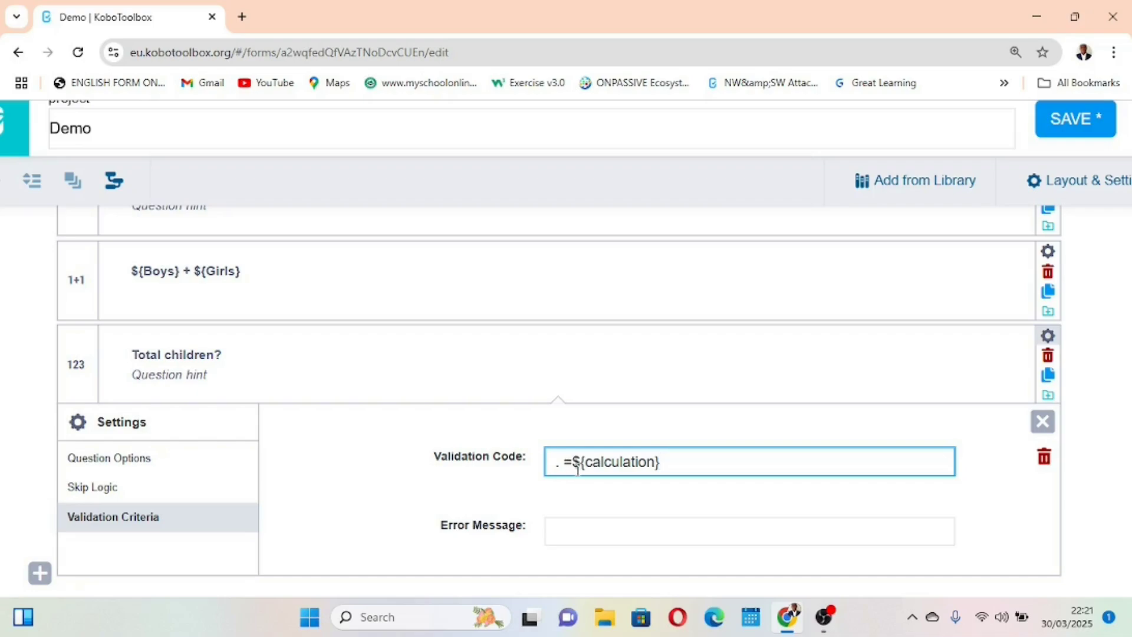
pyautogui.scroll(2, 584, 368)
pyautogui.scroll(1, 583, 366)
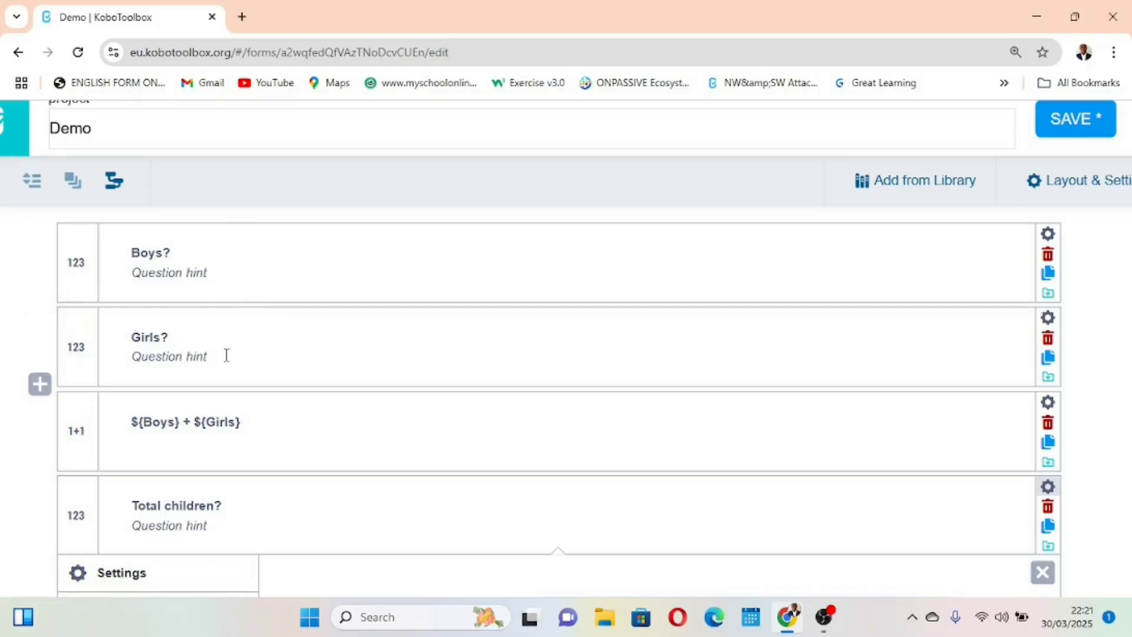
pyautogui.scroll(-3, 356, 374)
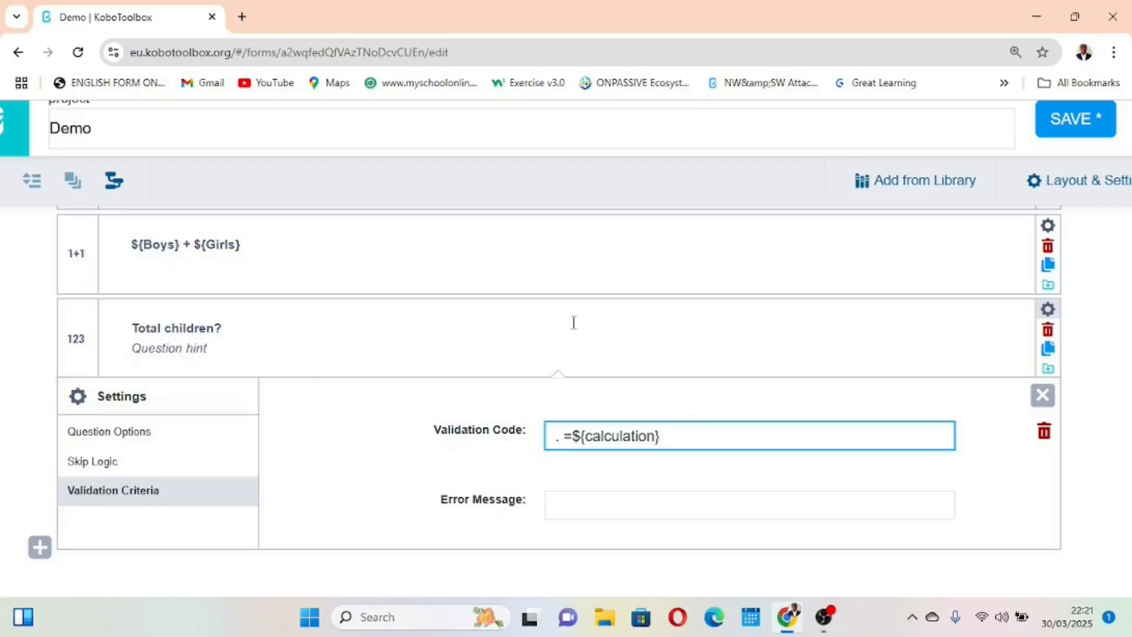
pyautogui.scroll(1, 574, 322)
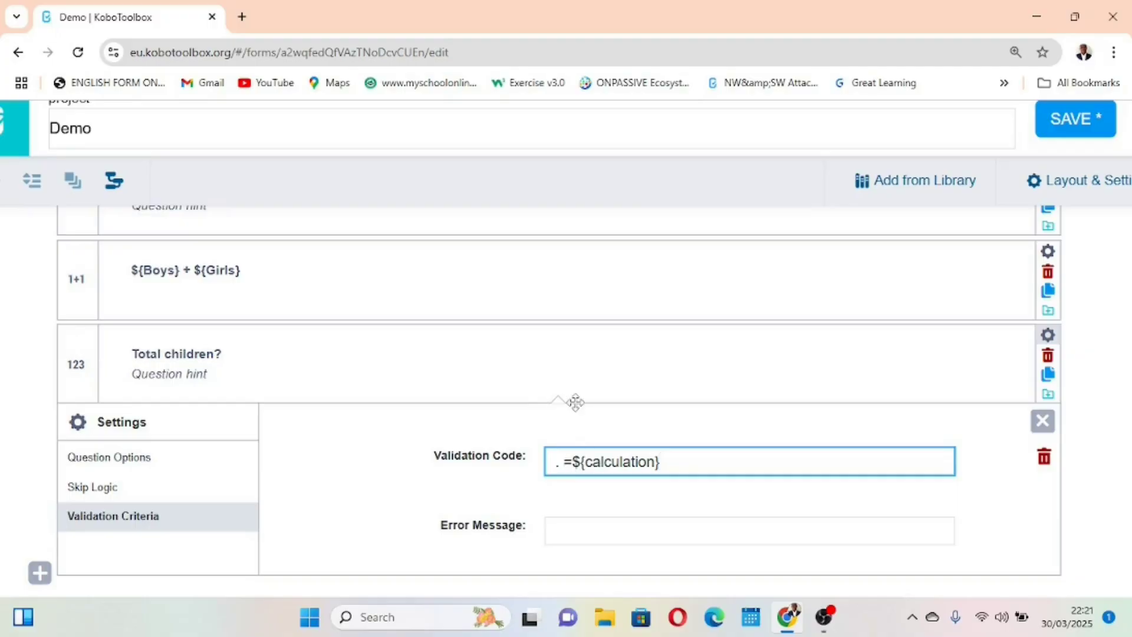
# Set the validation error message of "Total children?" to "Enter this correct value (${calculation})"
pyautogui.scroll(-1, 577, 405)
pyautogui.click(571, 504)
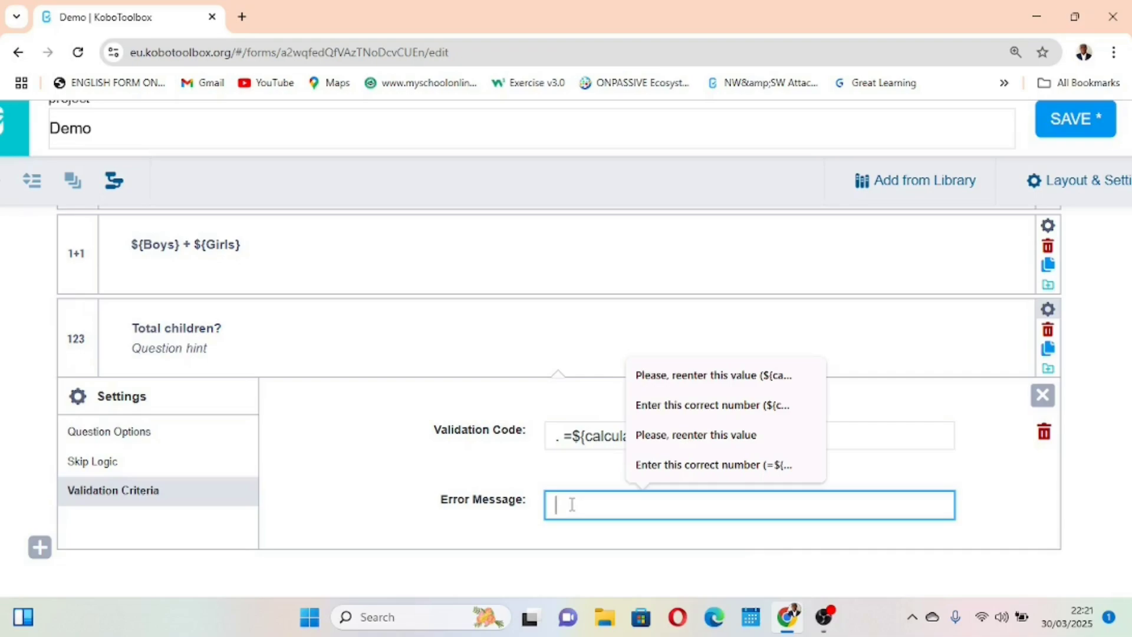
pyautogui.write('Enterthis')
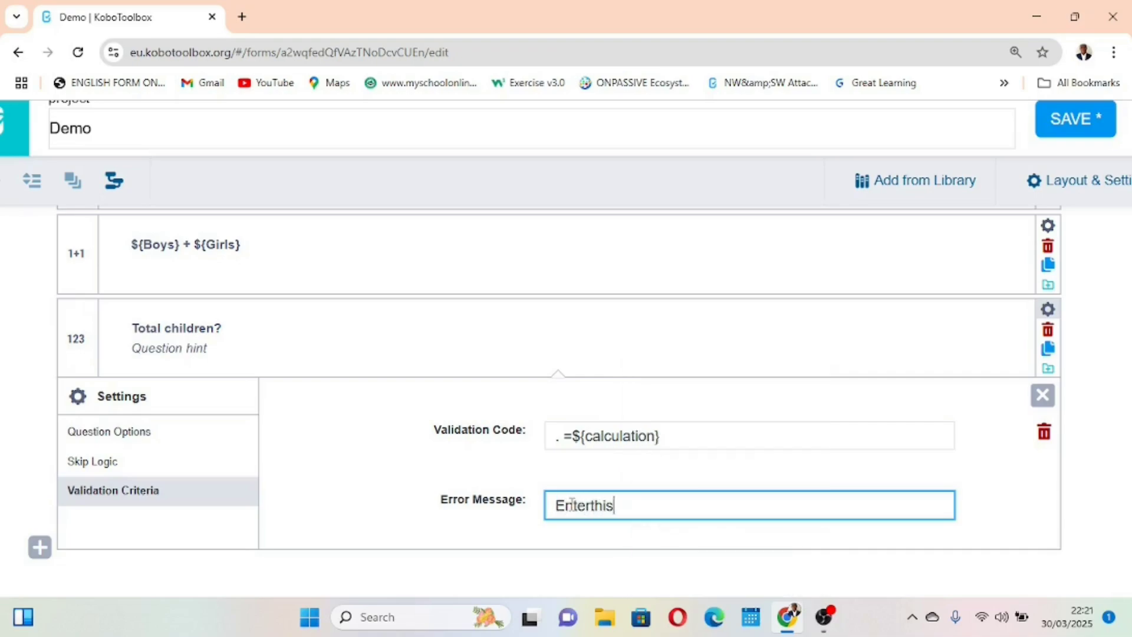
pyautogui.press('BackSpace')
pyautogui.press('BackSpace')
pyautogui.press('BackSpace')
pyautogui.press('BackSpace')
pyautogui.write('this corre')
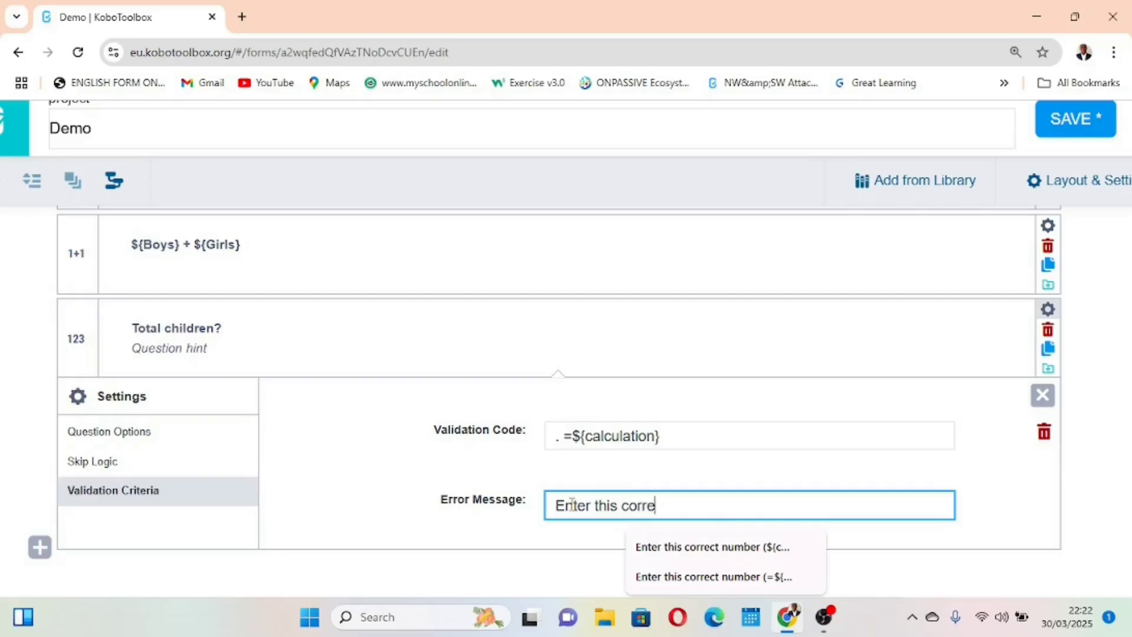
pyautogui.write('ct value (')
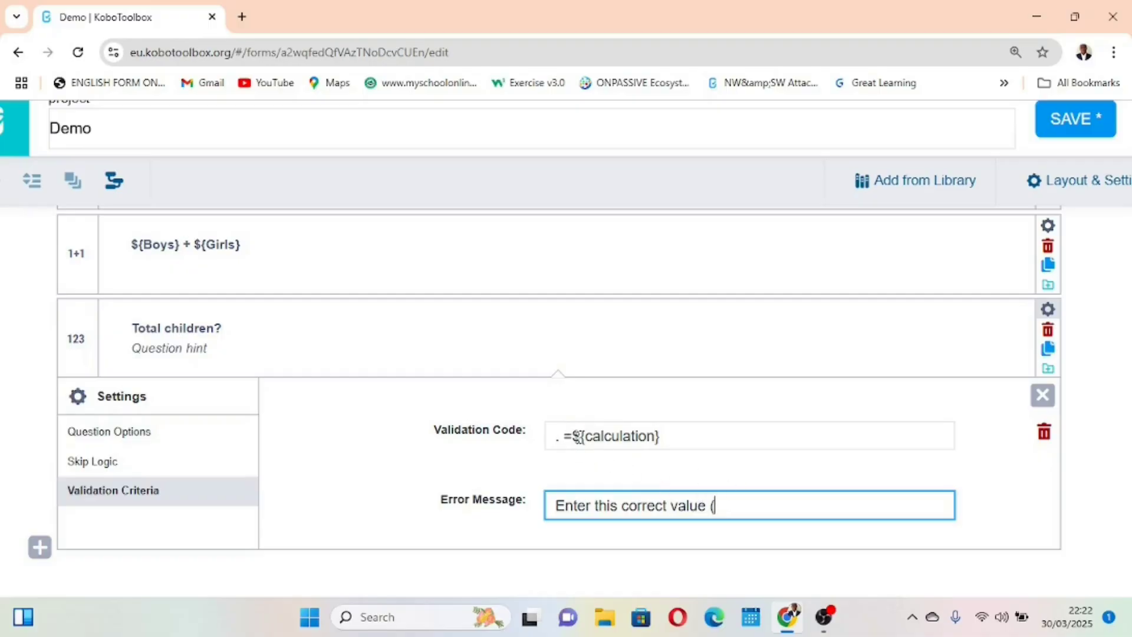
pyautogui.moveTo(573, 437); pyautogui.dragTo(662, 436)
pyautogui.hotkey('ctrl', 'c')
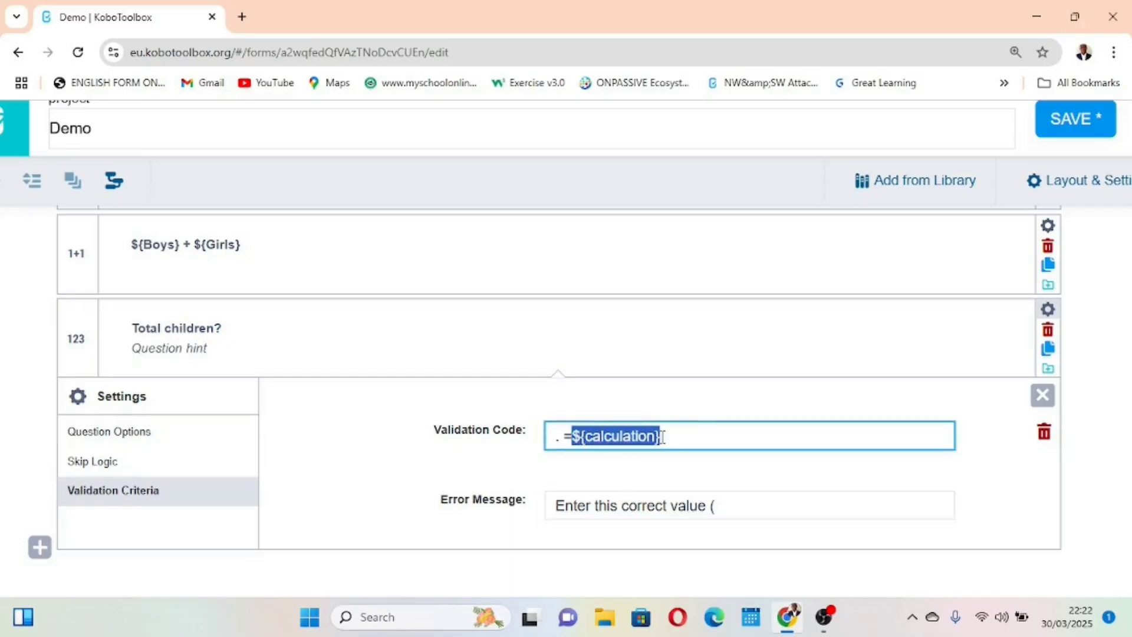
pyautogui.click(733, 508)
pyautogui.hotkey('ctrl', 'v')
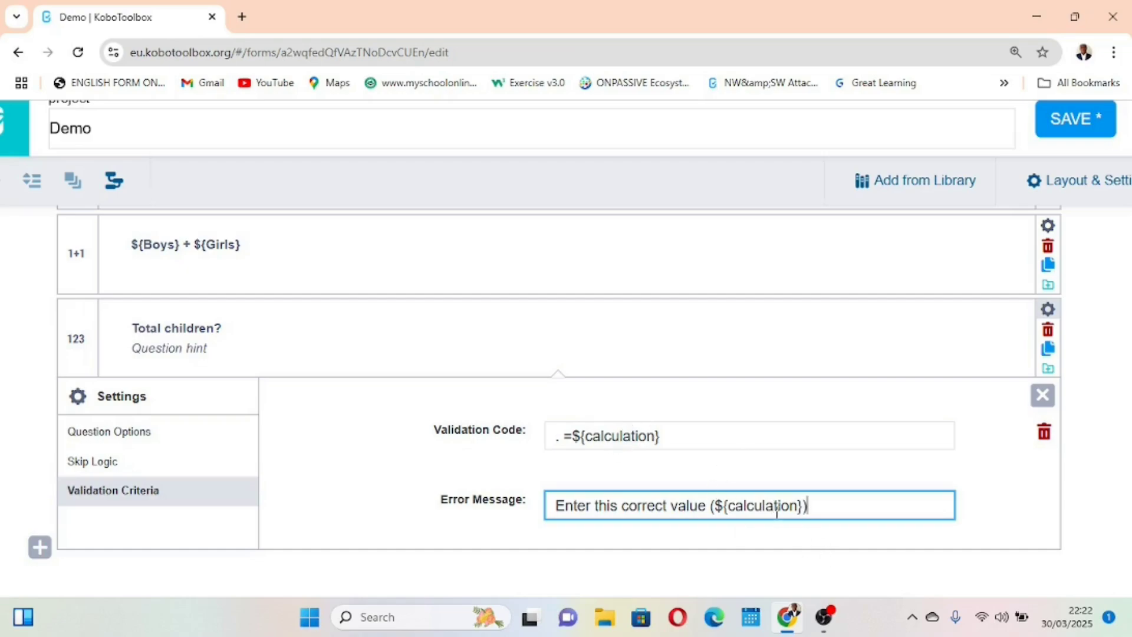
# Review the validation code and error message, and save and close the form
pyautogui.scroll(1, 763, 435)
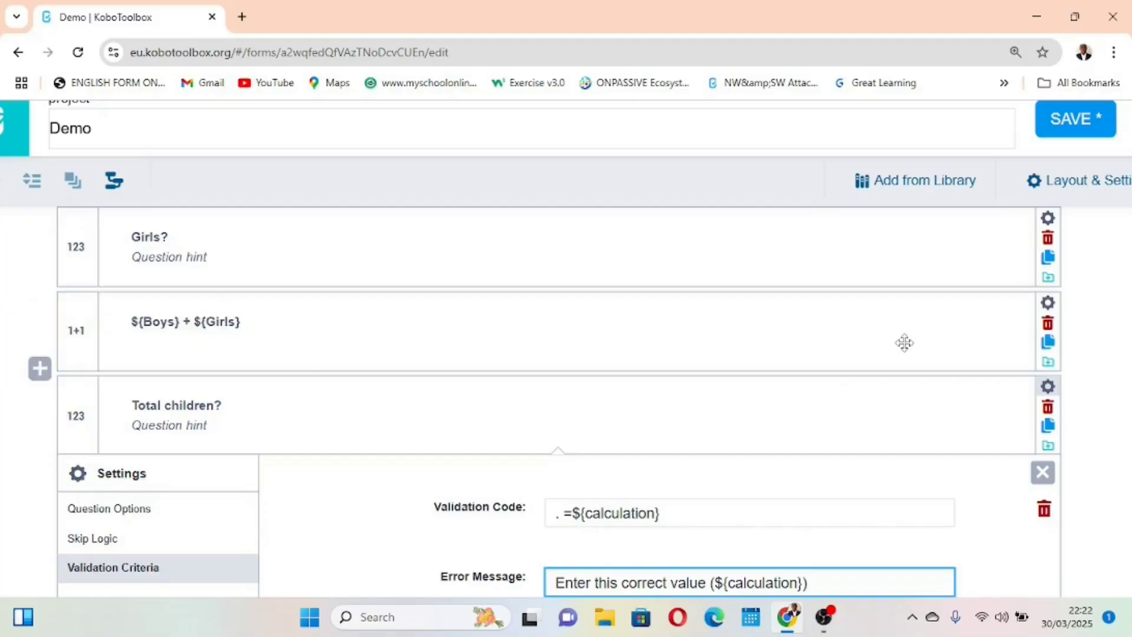
pyautogui.scroll(-1, 904, 338)
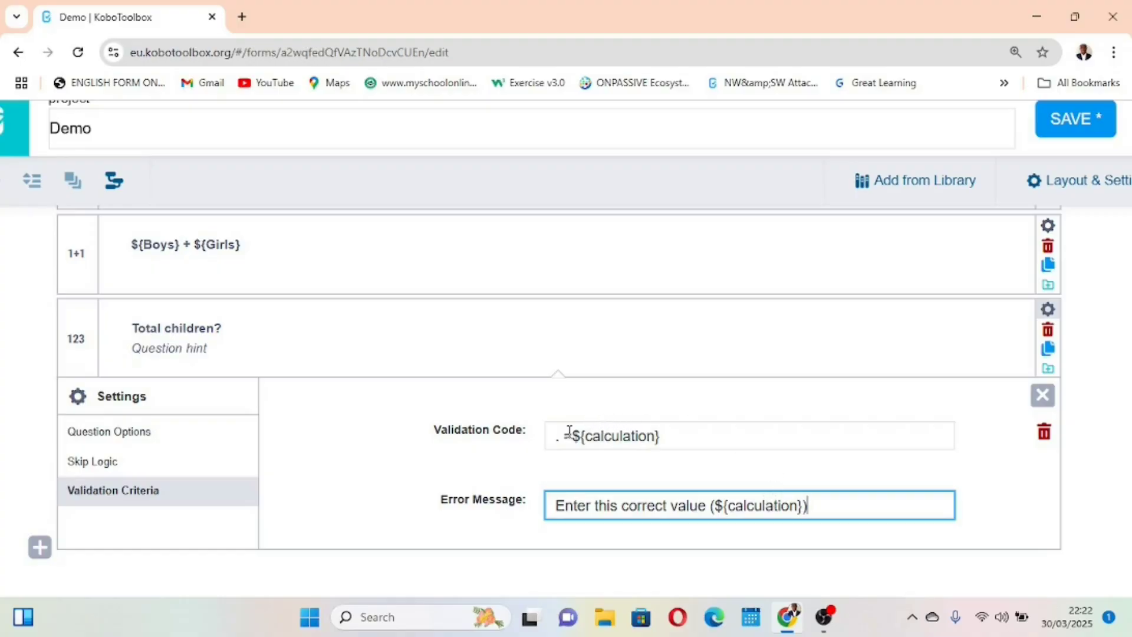
pyautogui.scroll(3, 671, 427)
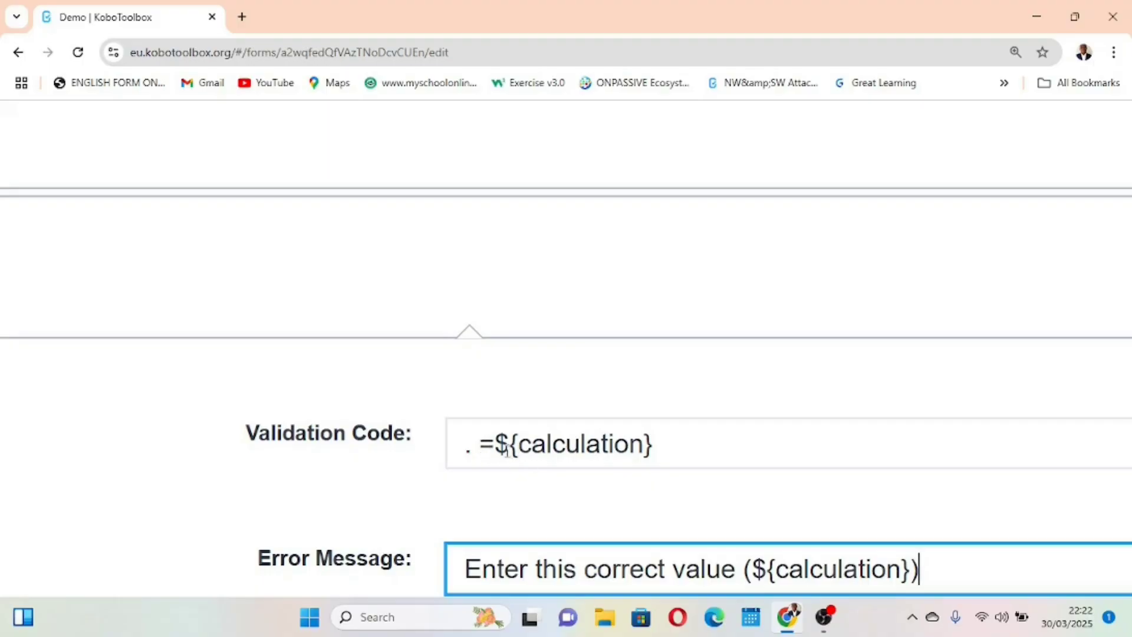
pyautogui.scroll(-1, 513, 451)
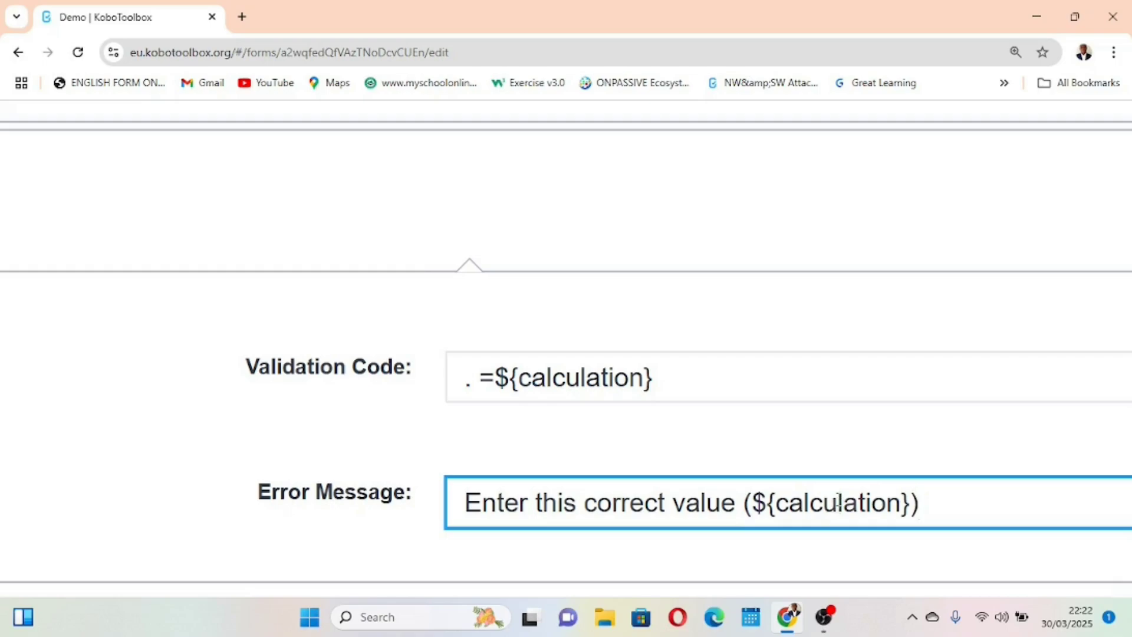
pyautogui.scroll(-5, 838, 501)
pyautogui.scroll(-3, 839, 500)
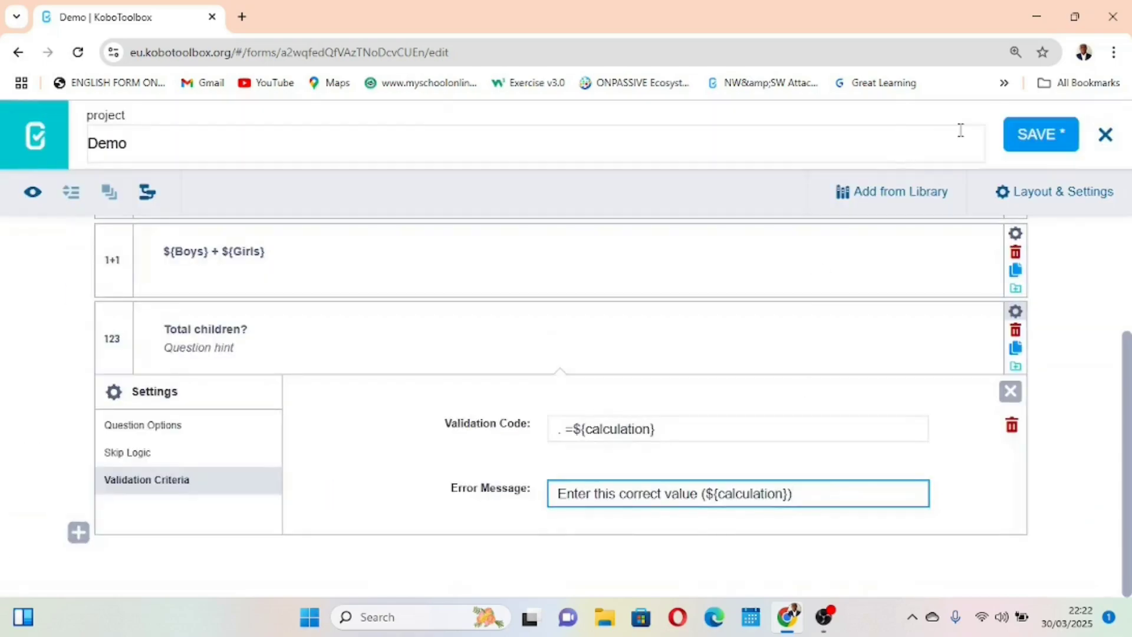
pyautogui.click(1031, 137)
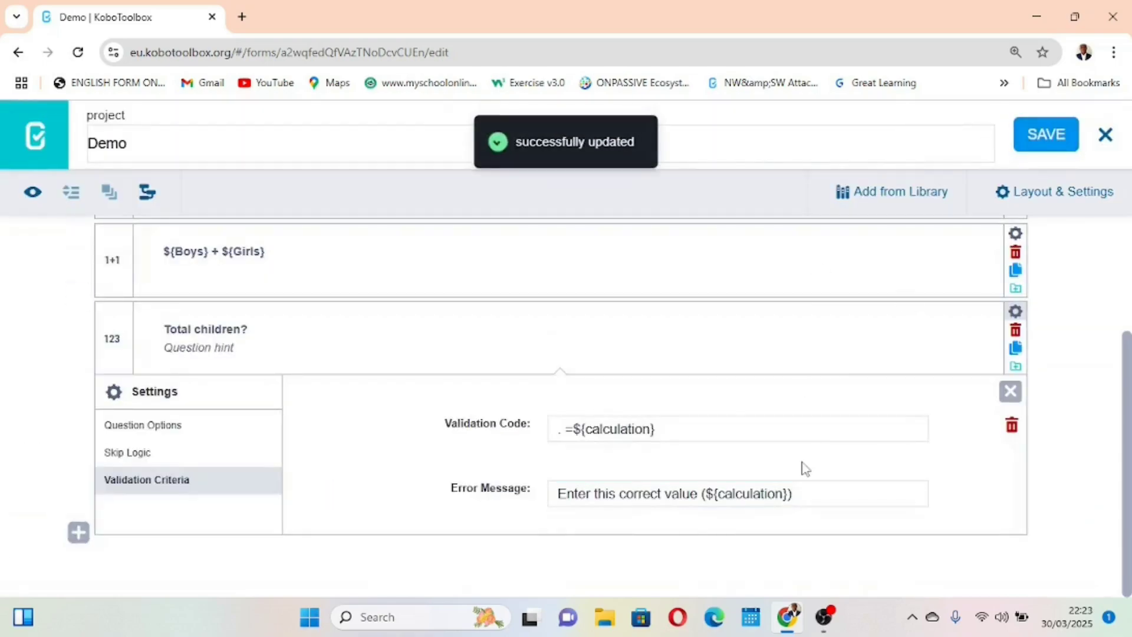
pyautogui.click(1105, 135)
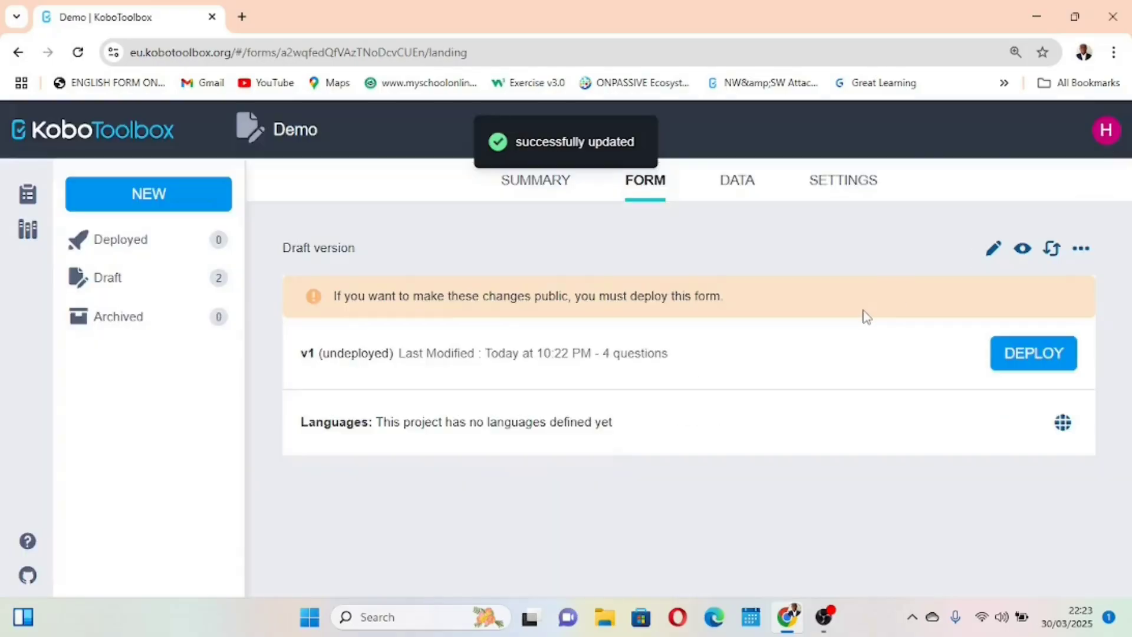
# Preview the form and enter 2 boys, 2 girls and a matching total of 4 children
pyautogui.click(1023, 249)
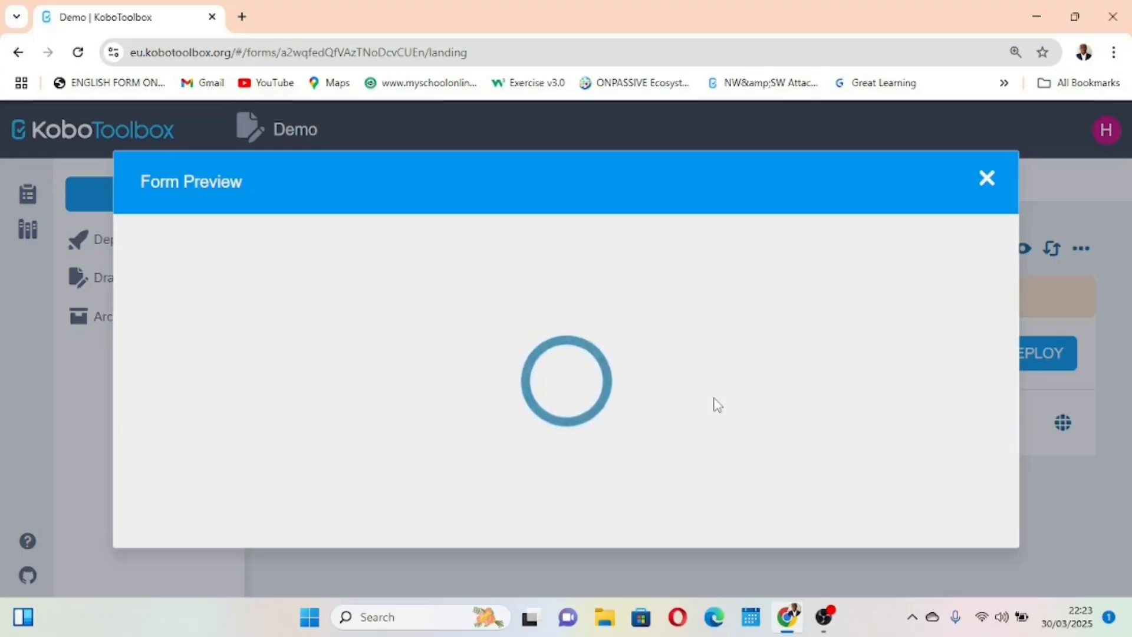
pyautogui.scroll(-3, 717, 404)
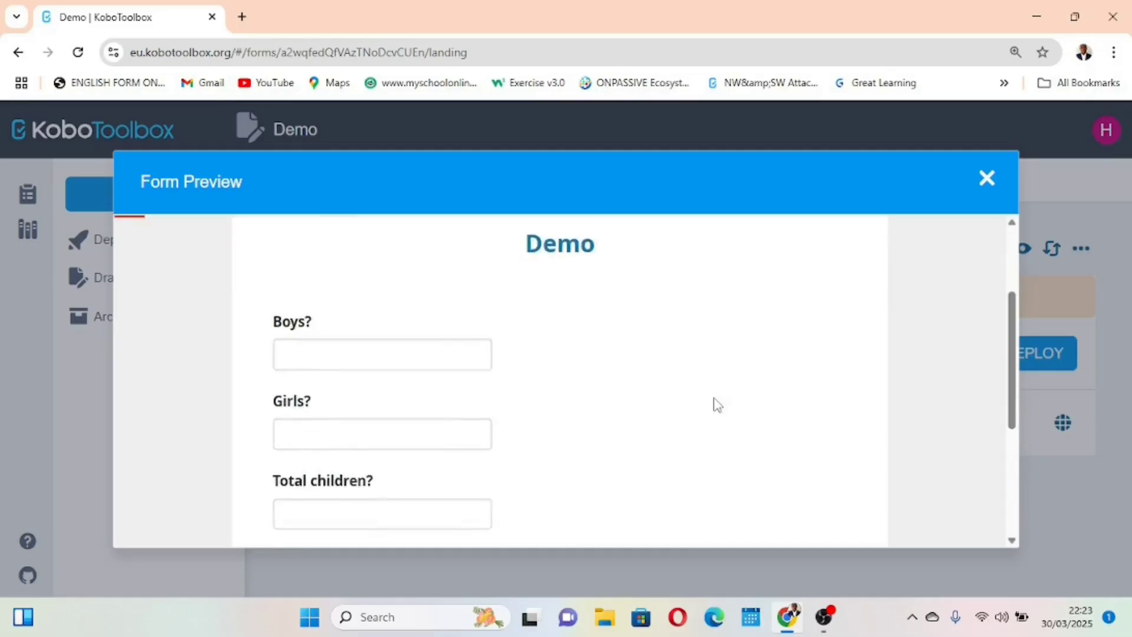
pyautogui.click(366, 321)
pyautogui.write('2')
pyautogui.click(343, 402)
pyautogui.write('2')
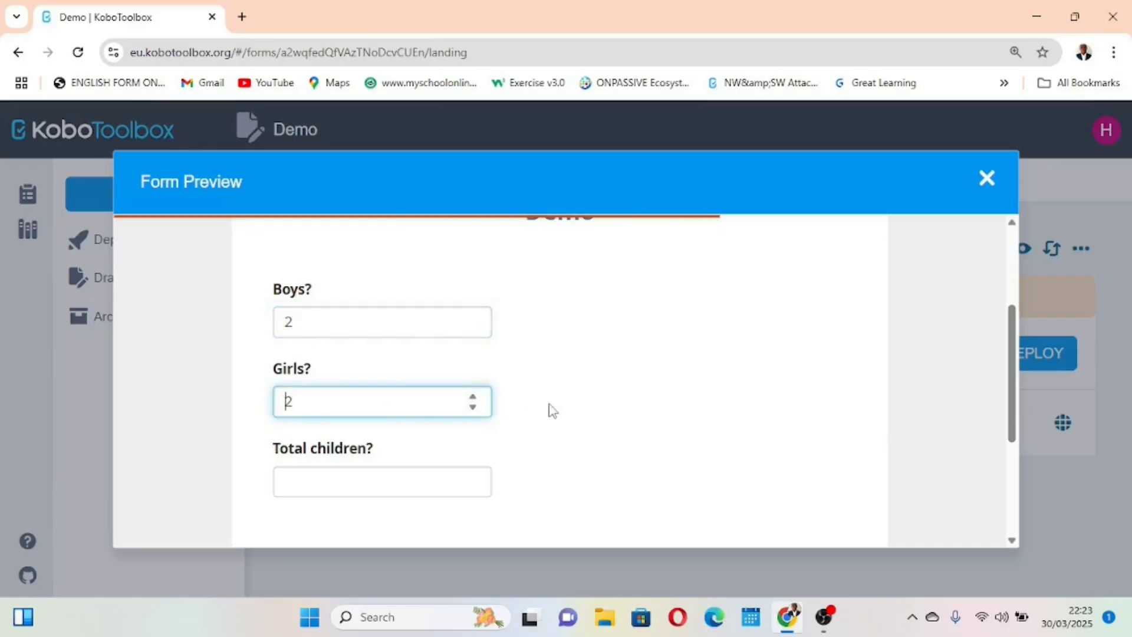
pyautogui.click(378, 479)
pyautogui.write('4')
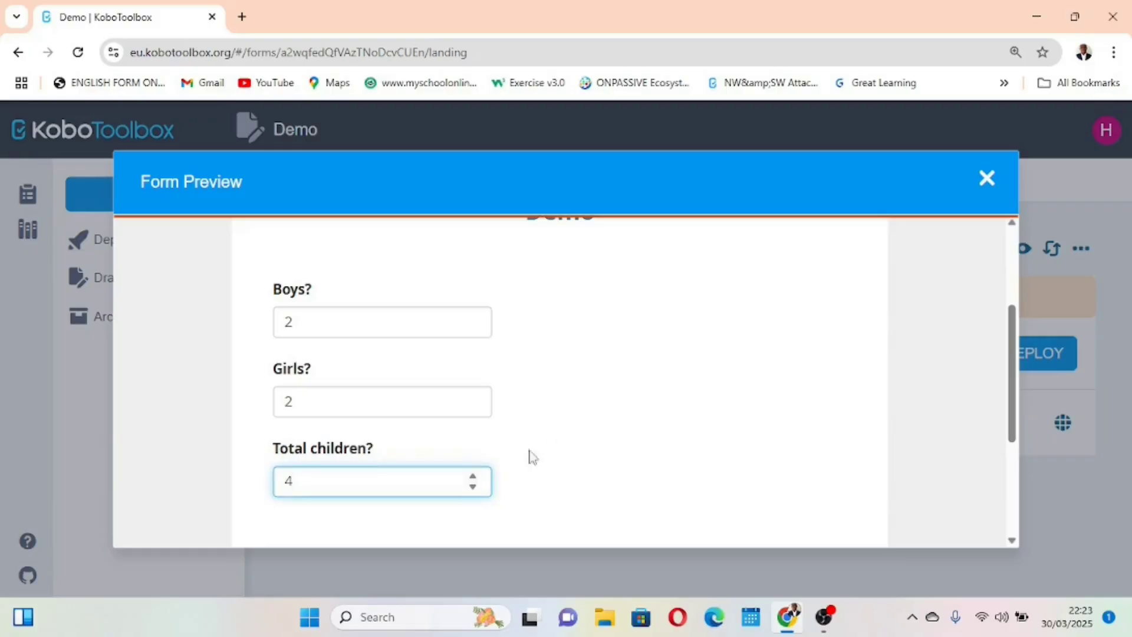
# Test the validation in the preview with a mismatched total of 5 children, and close the preview
pyautogui.click(630, 386)
pyautogui.scroll(-1, 518, 415)
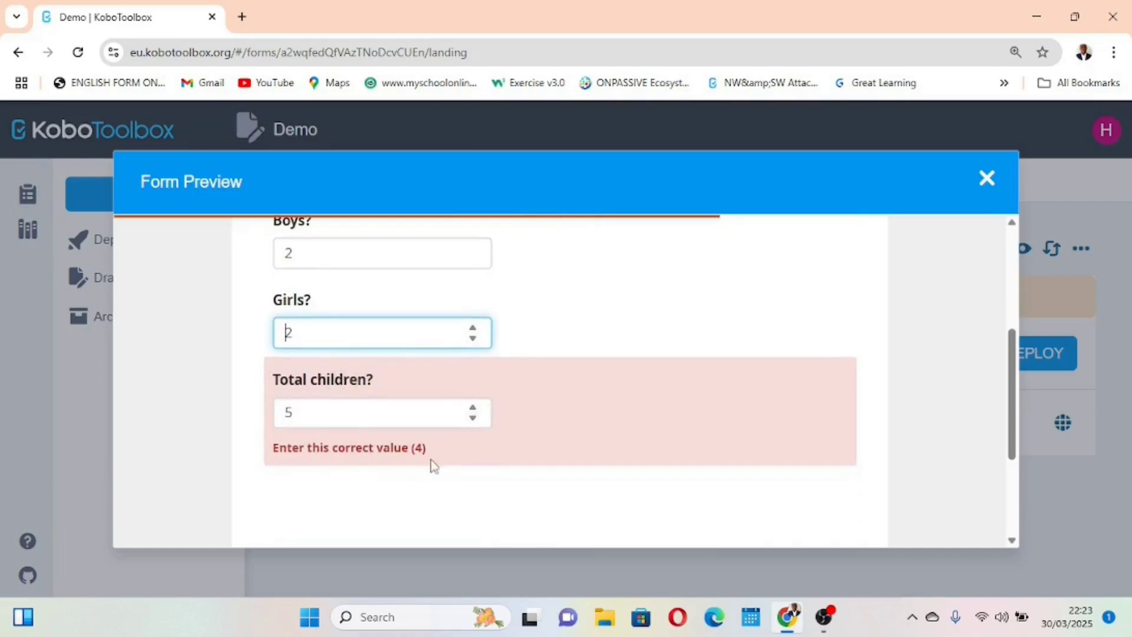
pyautogui.scroll(1, 362, 389)
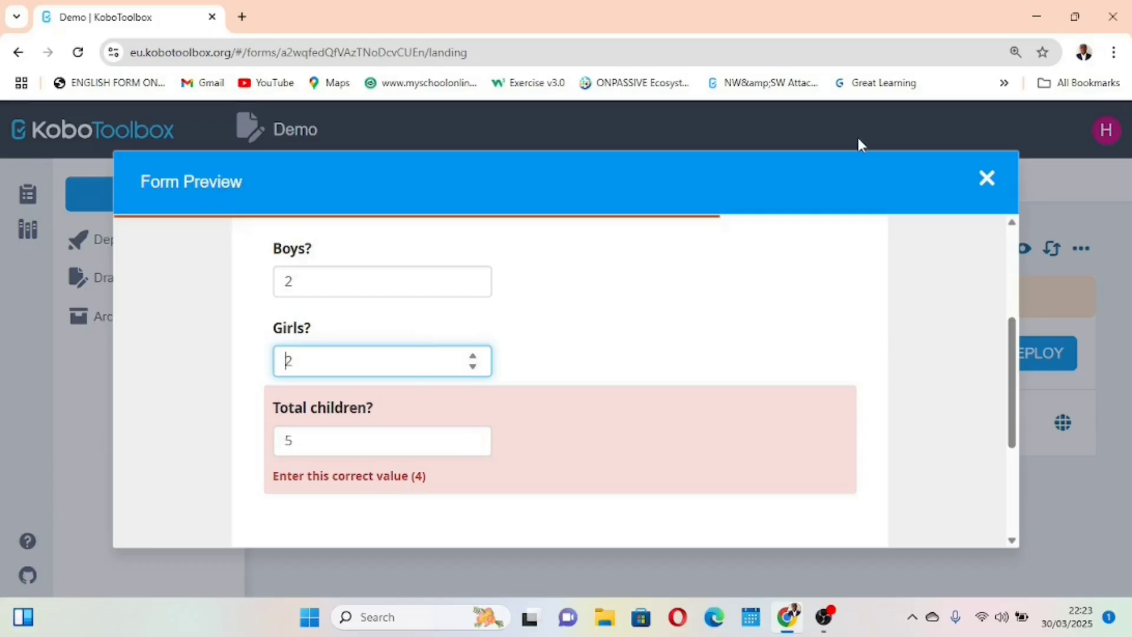
pyautogui.click(988, 178)
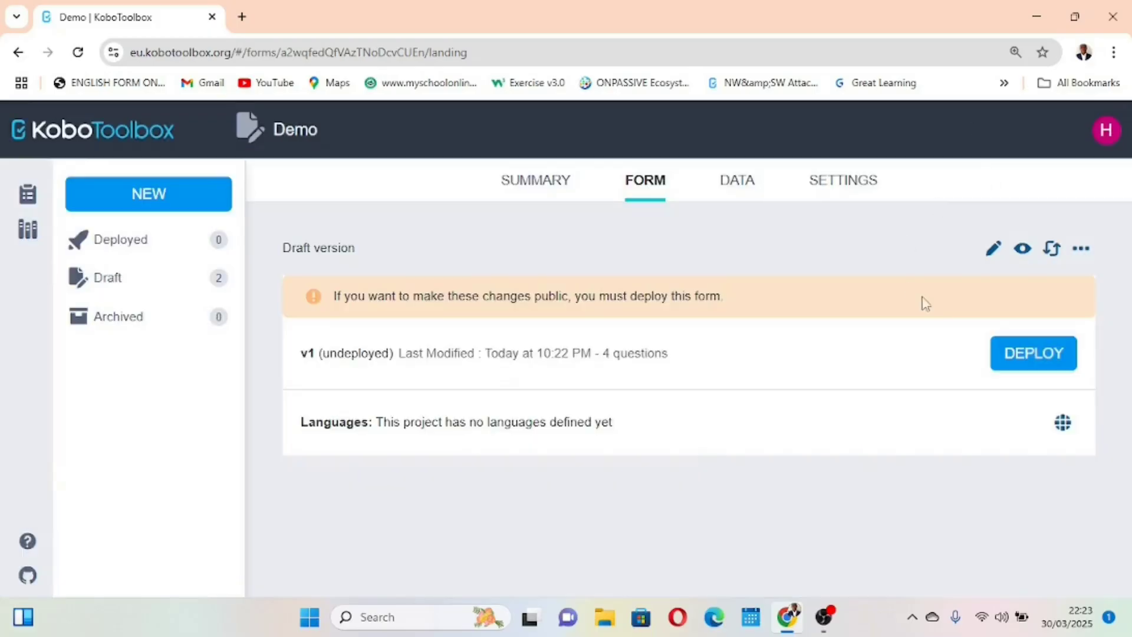
# Open the Demo form for editing, examine the calculation question's data column name and formula, and close its settings
pyautogui.click(996, 249)
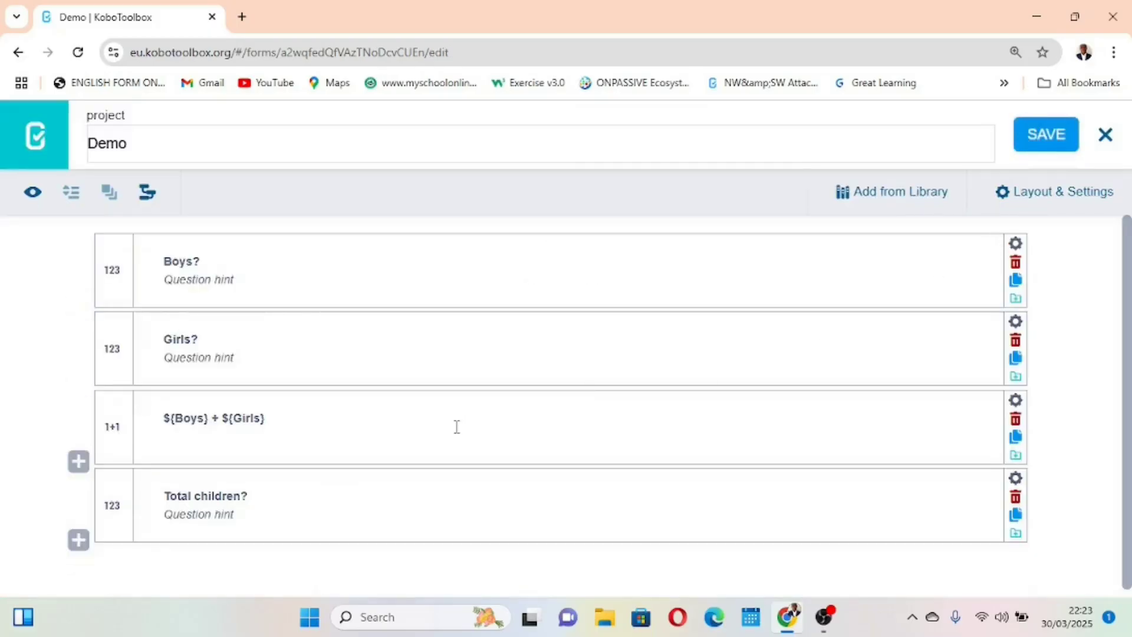
pyautogui.scroll(-1, 455, 427)
pyautogui.scroll(1, 230, 348)
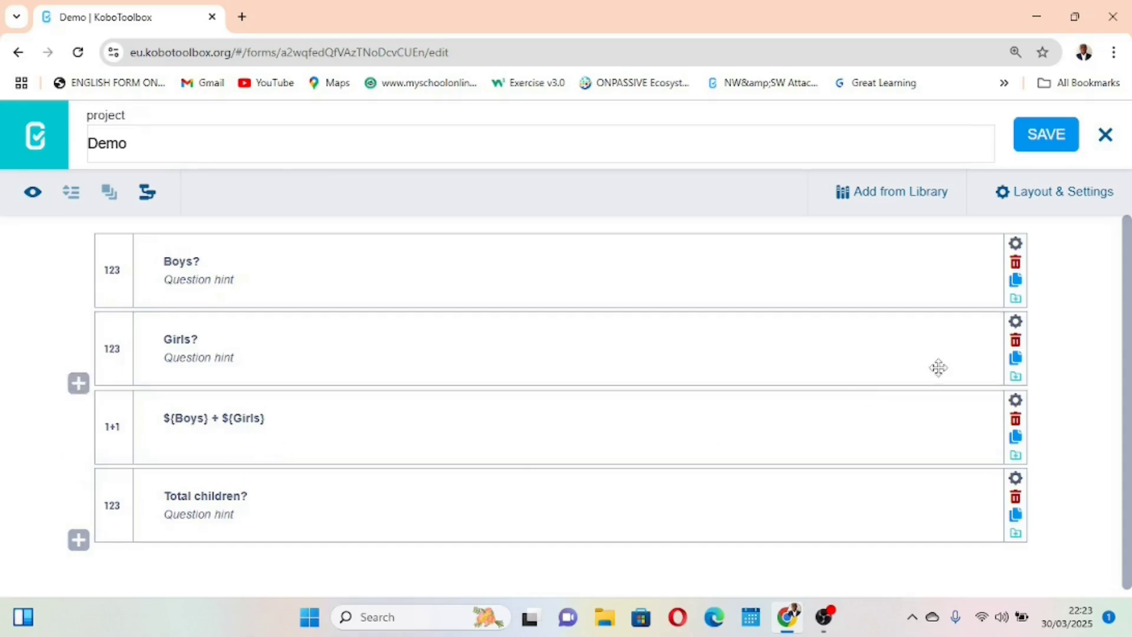
pyautogui.click(1015, 400)
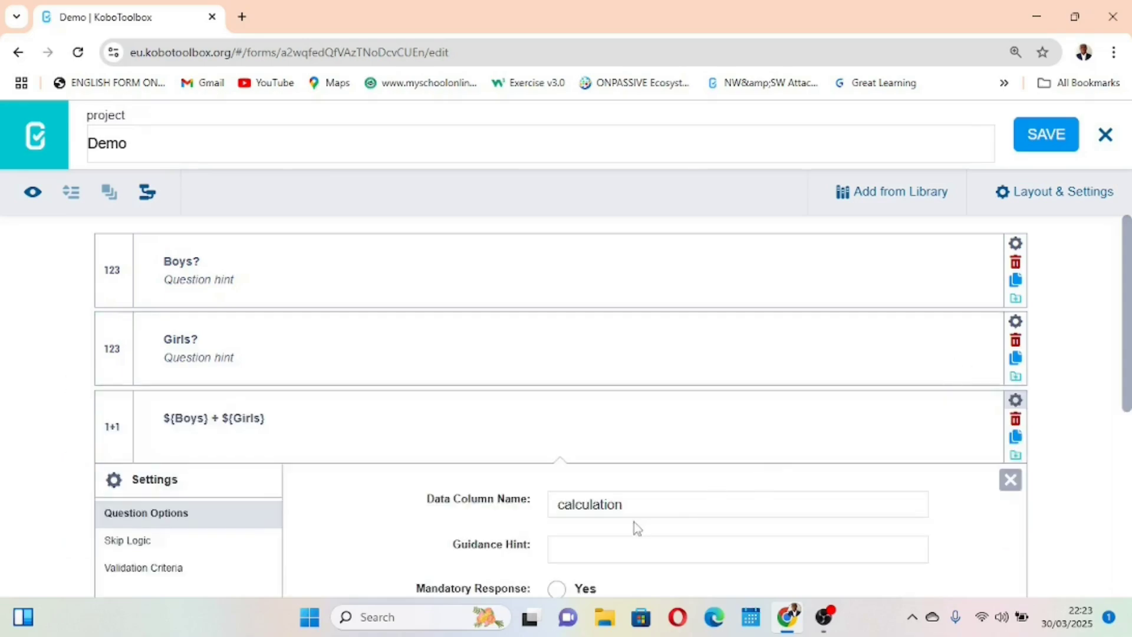
pyautogui.moveTo(625, 504); pyautogui.dragTo(559, 519)
pyautogui.click(694, 419)
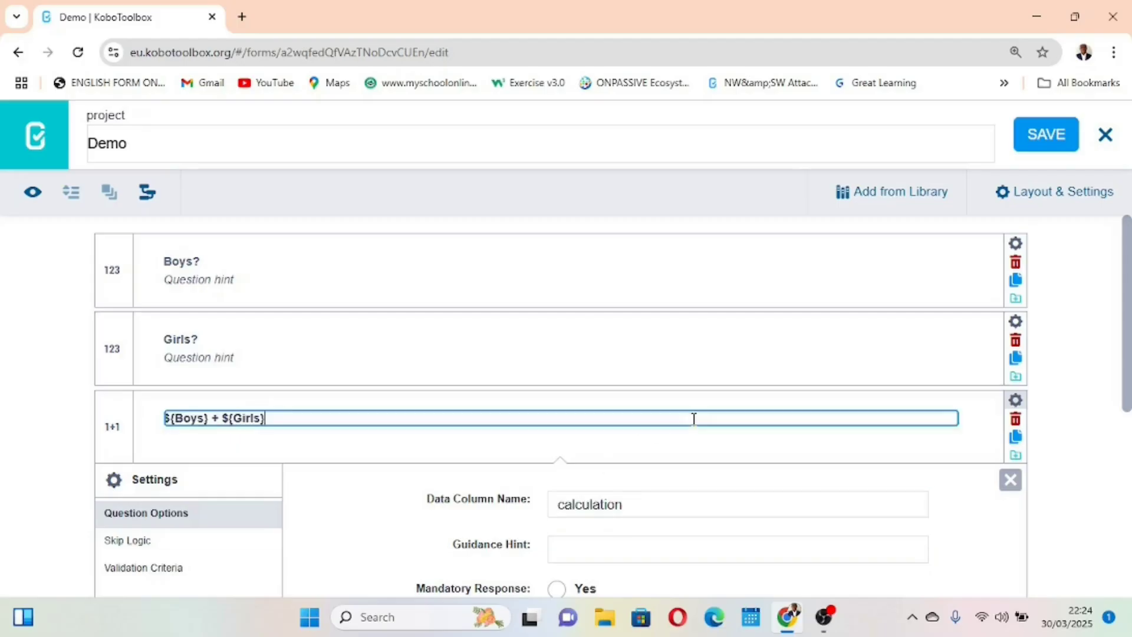
pyautogui.scroll(-3, 693, 419)
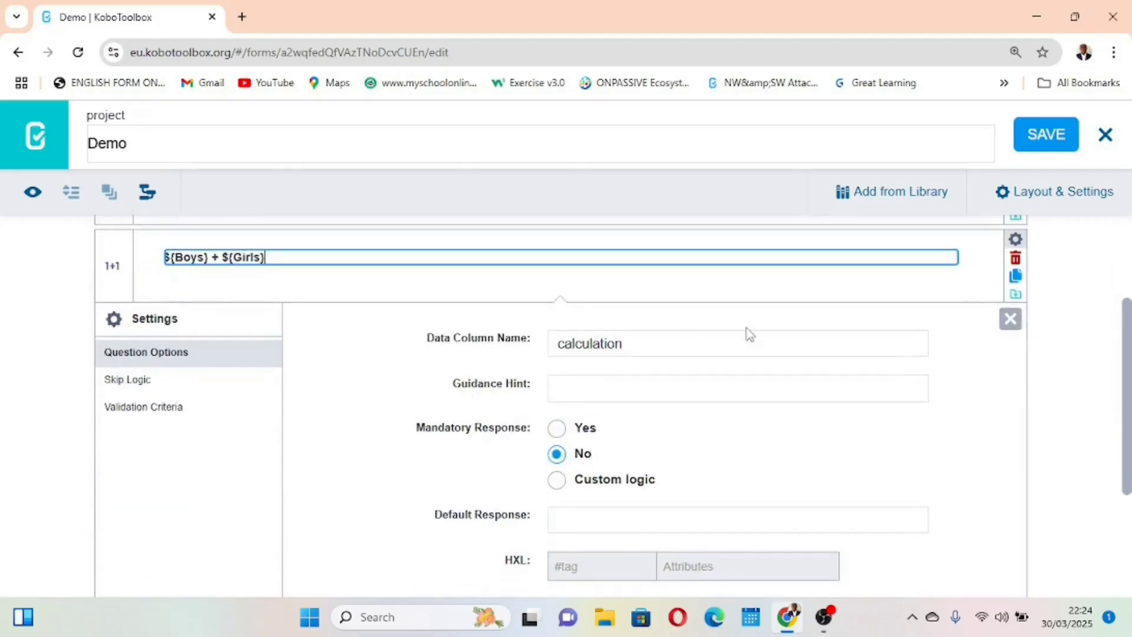
pyautogui.click(1008, 318)
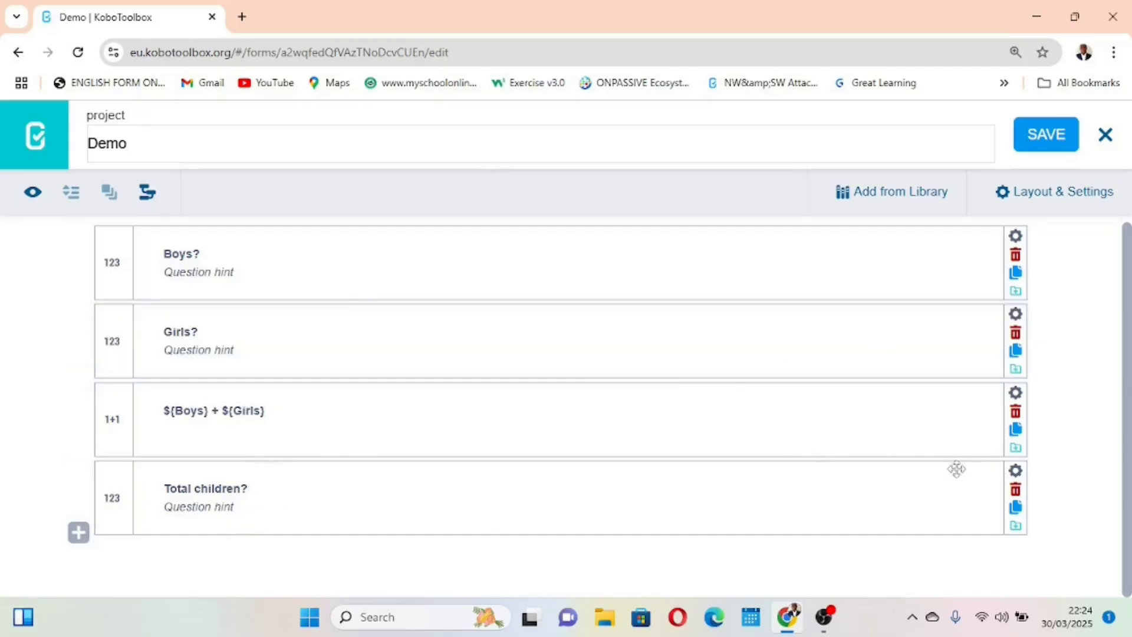
# Review the validation criteria of the "Total children?" question, and close the form editor
pyautogui.click(1015, 471)
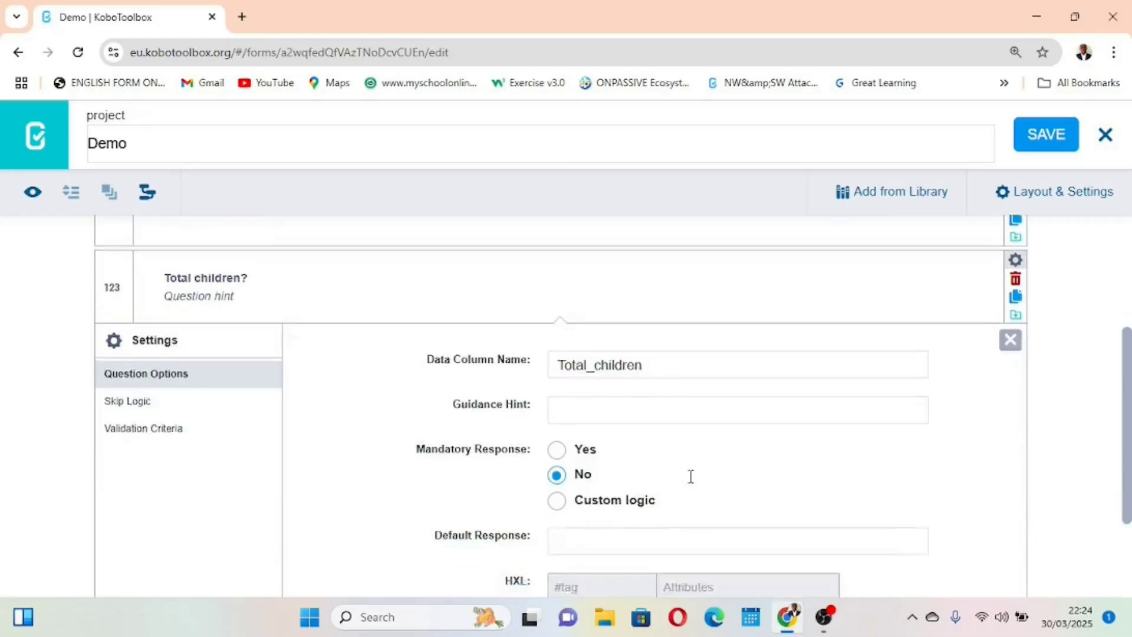
pyautogui.click(129, 346)
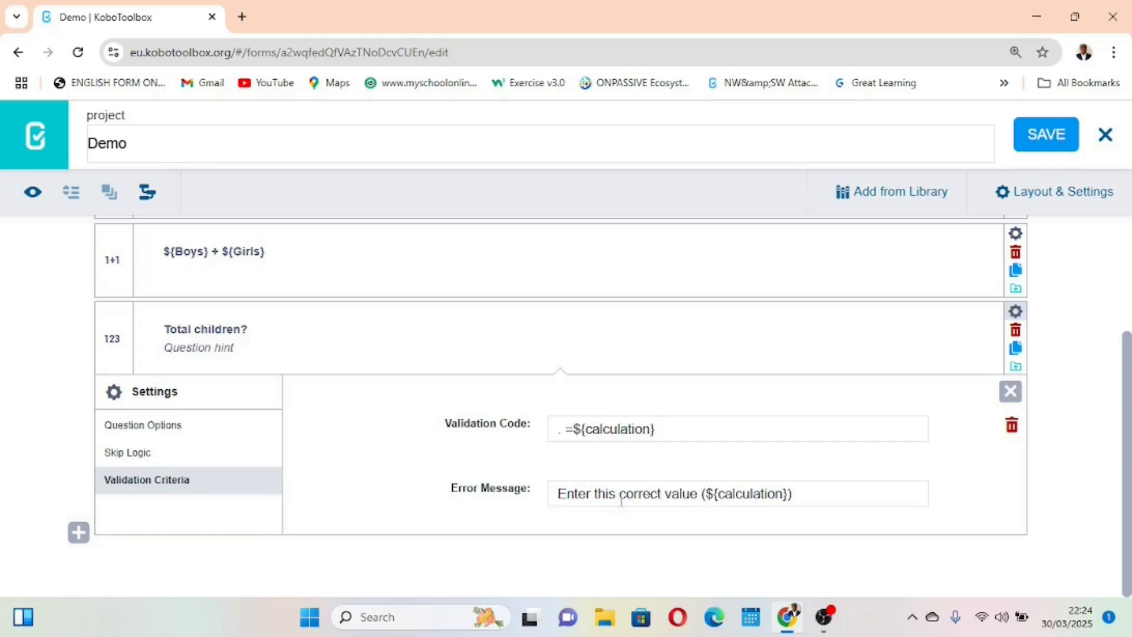
pyautogui.click(1104, 134)
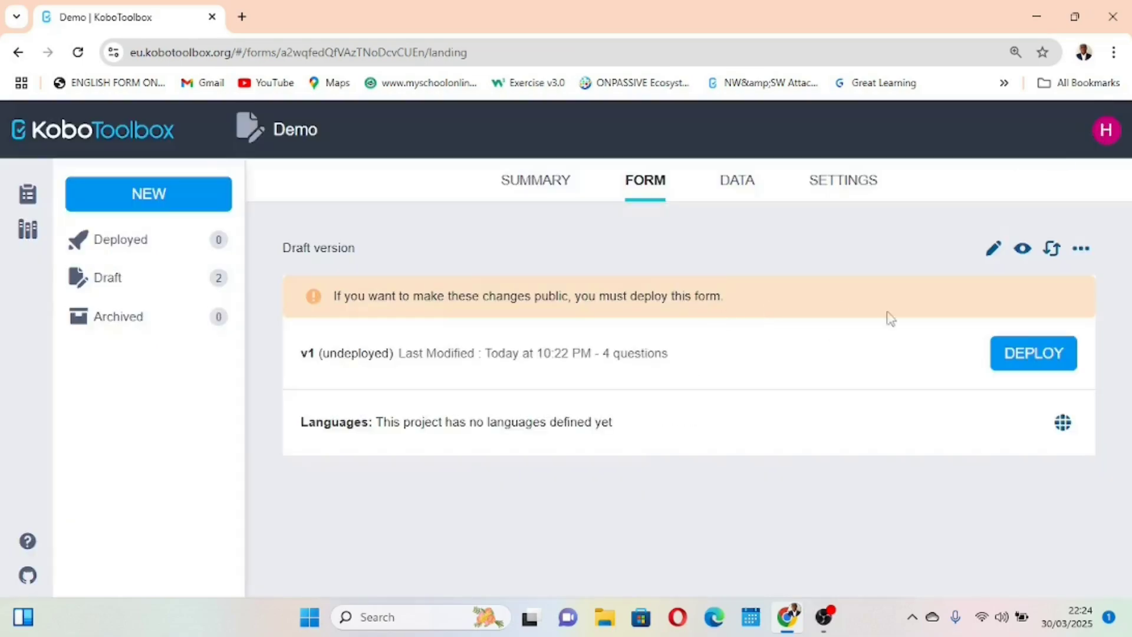
# Preview the form, test a negative value of -2 for "Boys?", clear it, and close the preview
pyautogui.click(1028, 254)
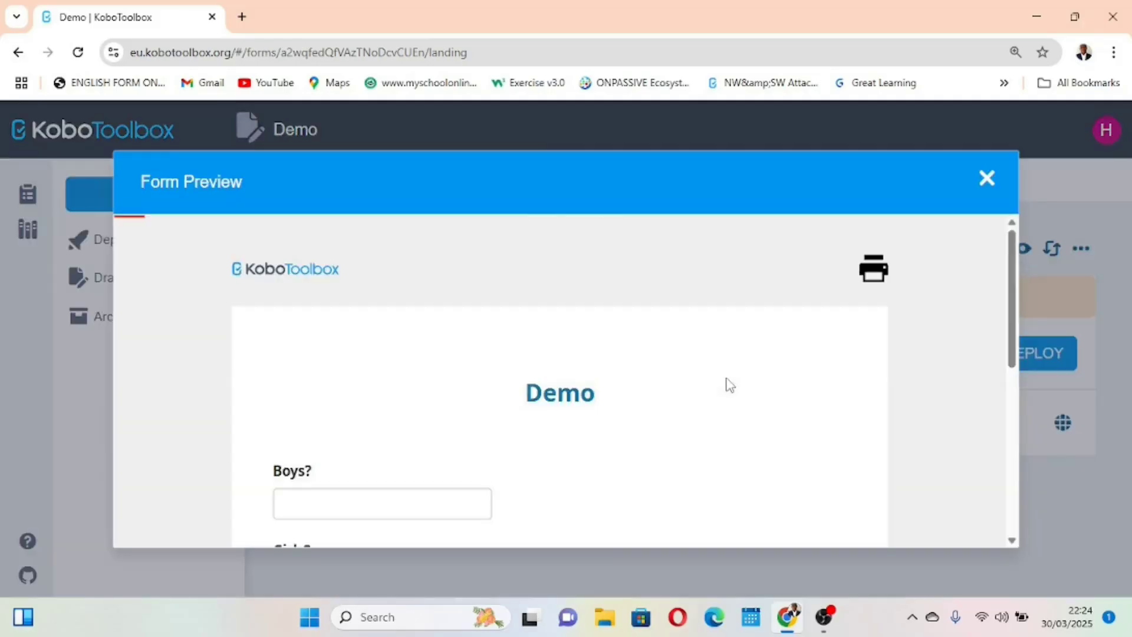
pyautogui.scroll(-2, 730, 384)
pyautogui.scroll(-1, 730, 384)
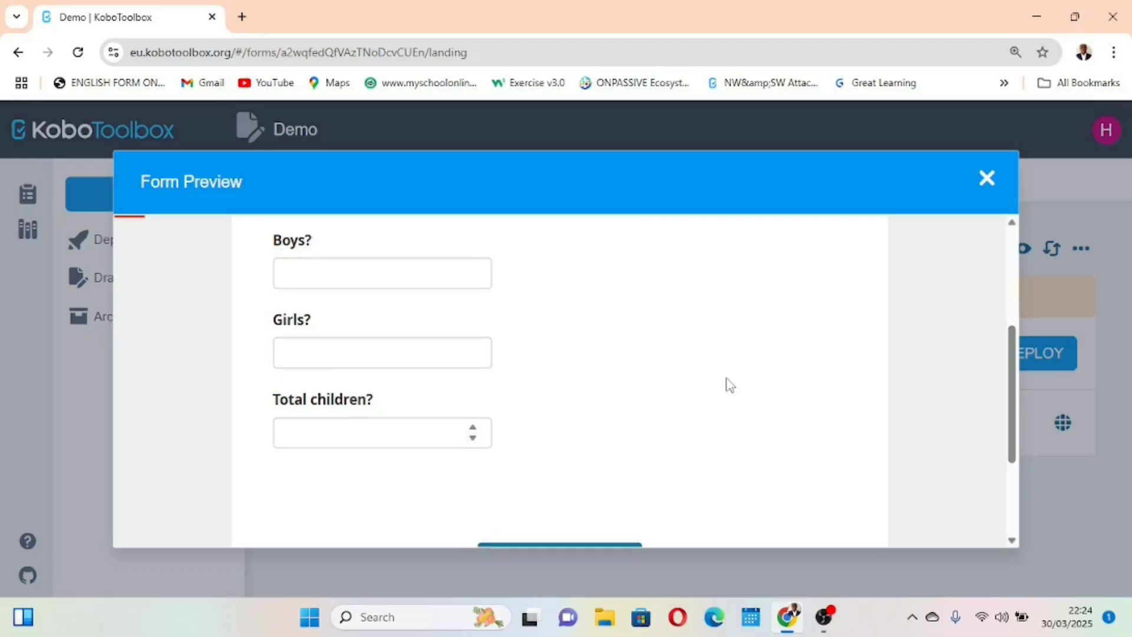
pyautogui.scroll(1, 730, 384)
pyautogui.click(369, 328)
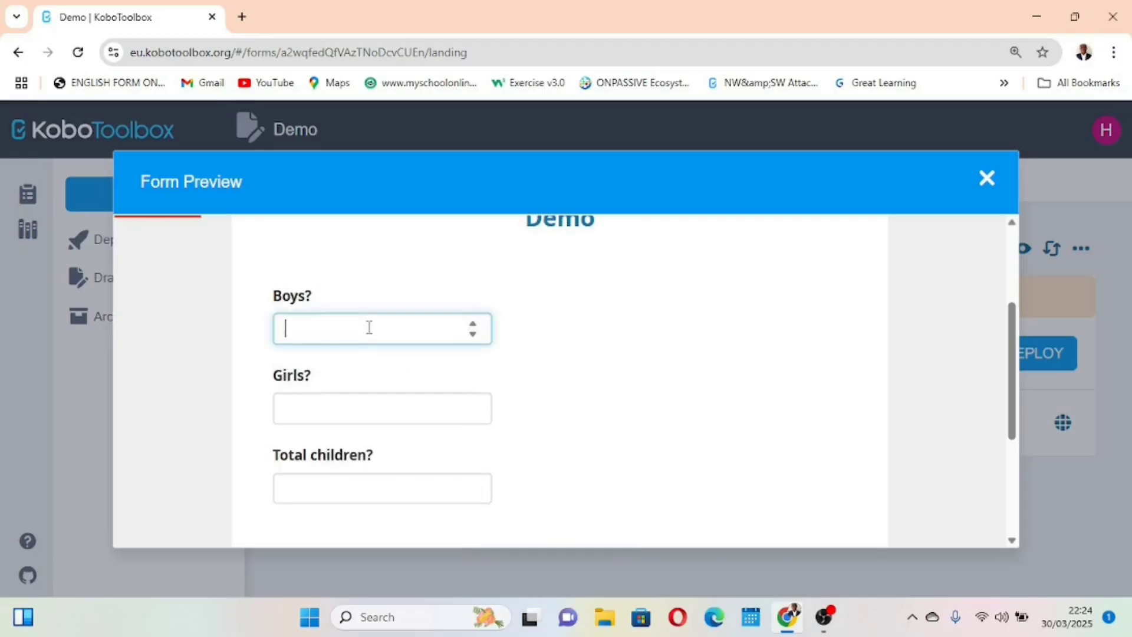
pyautogui.scroll(-1, 369, 327)
pyautogui.scroll(-1, 369, 327)
pyautogui.scroll(2, 379, 341)
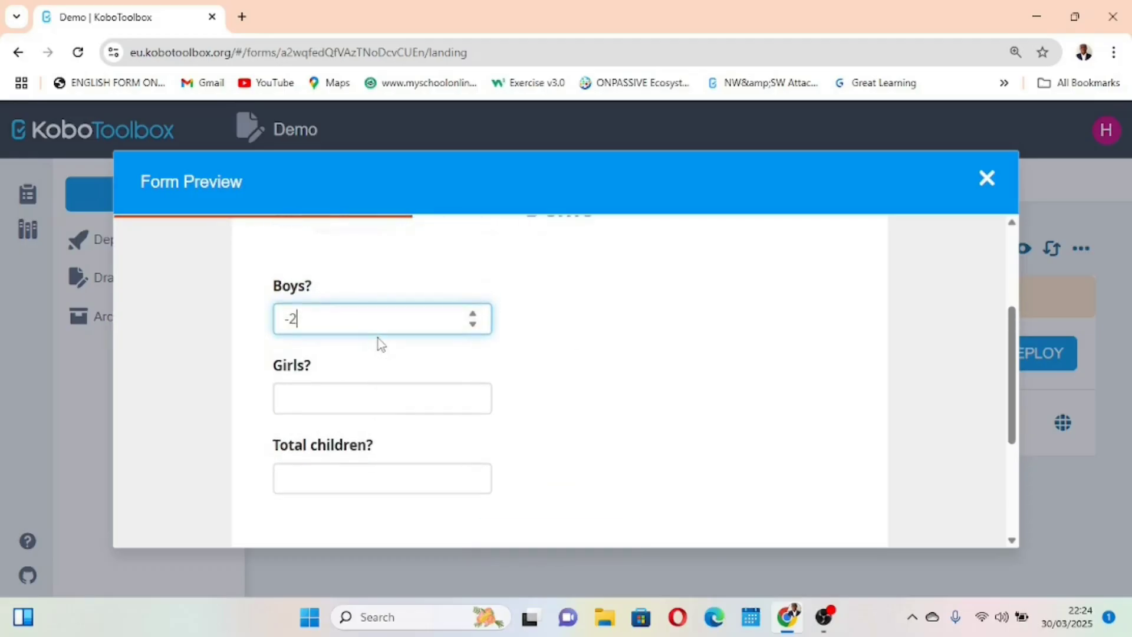
pyautogui.press('BackSpace')
pyautogui.press('BackSpace')
pyautogui.click(989, 179)
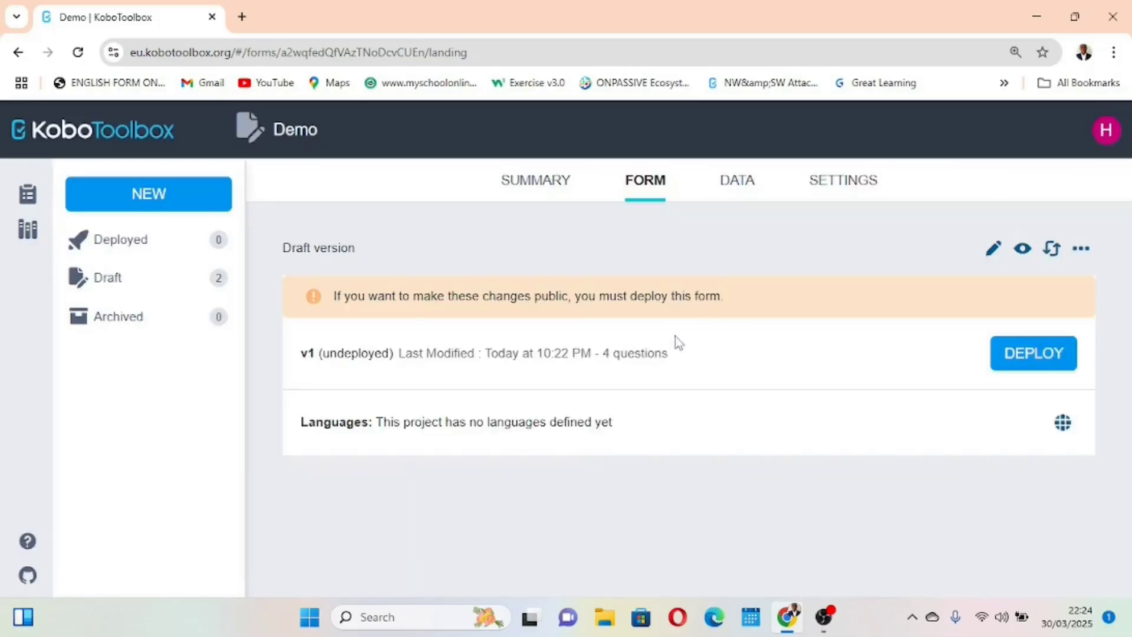